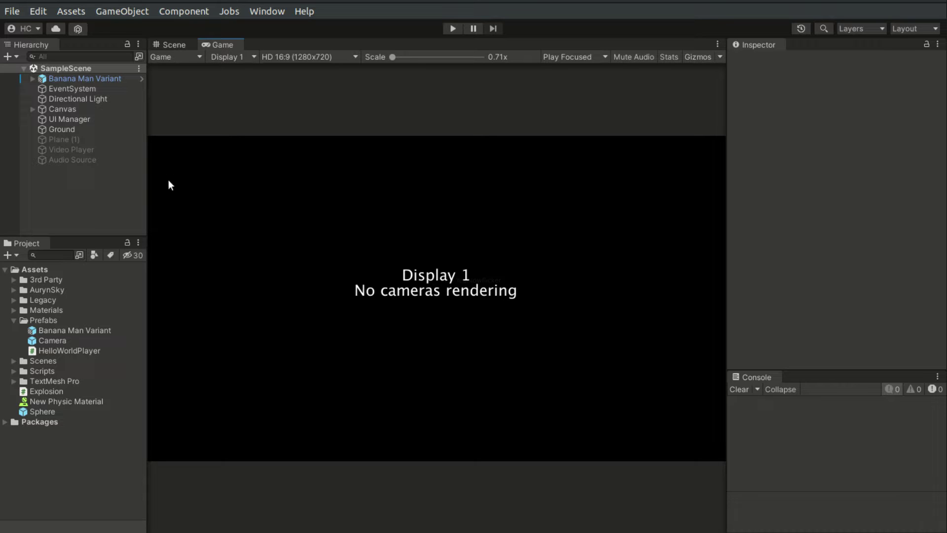
Step: Open Edit > Project Settings and show the Player page
click(18, 11)
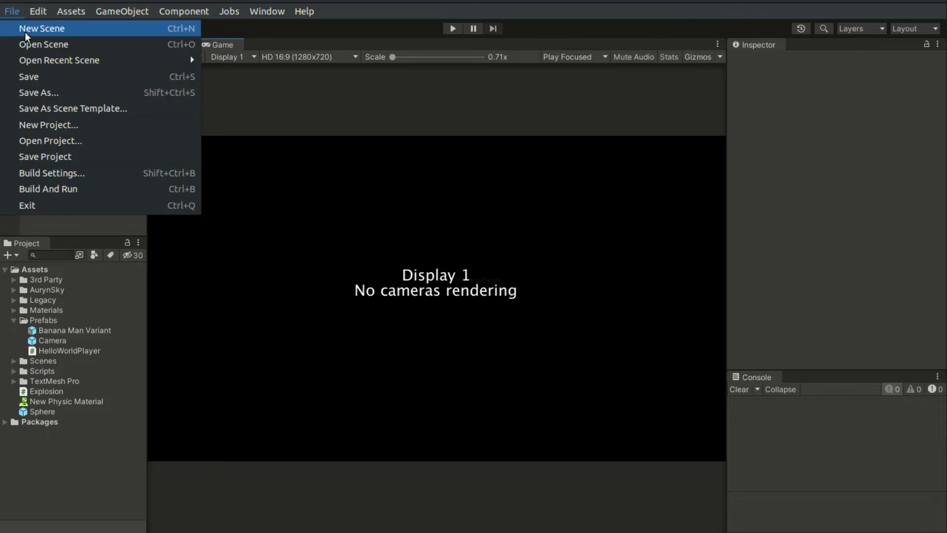
mouse_move(38, 11)
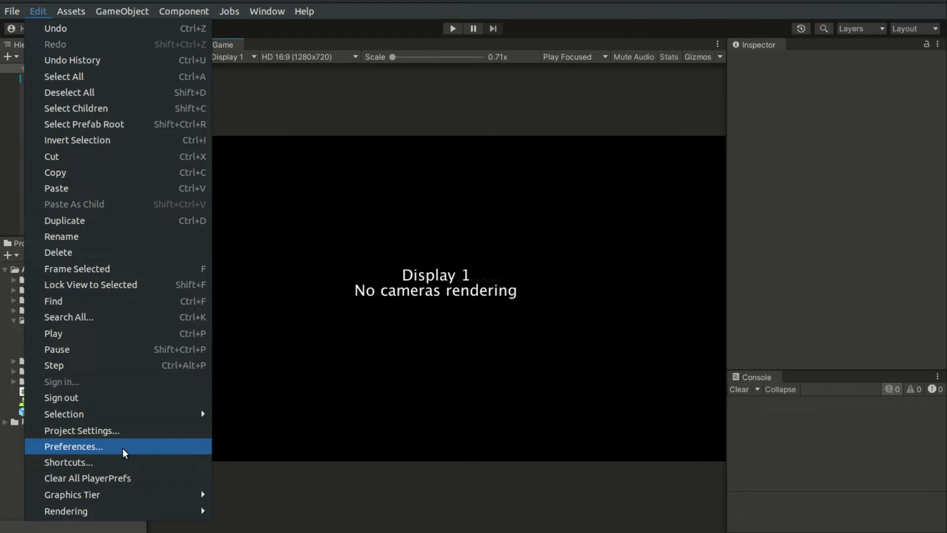
click(120, 434)
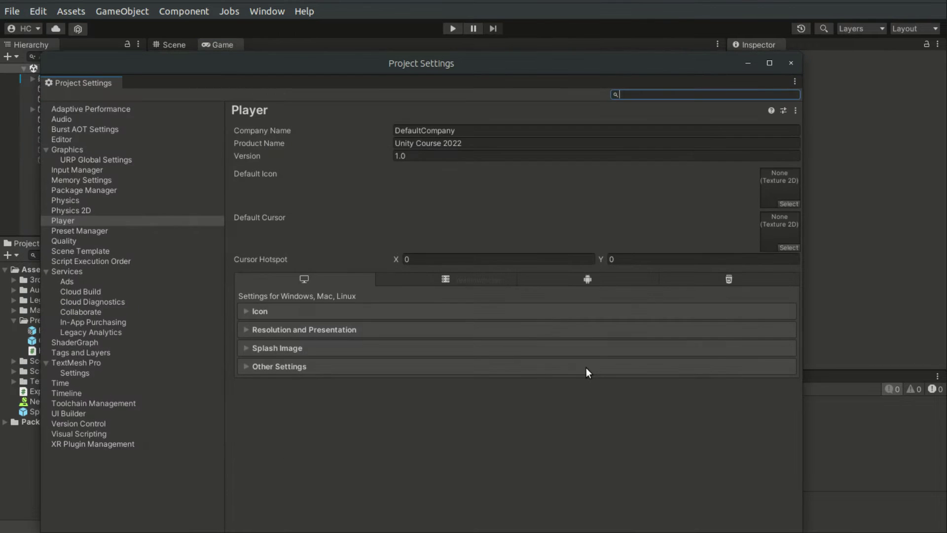
click(93, 220)
Step: Open Build Settings, move the window to the right, and go to its Player Settings
click(12, 11)
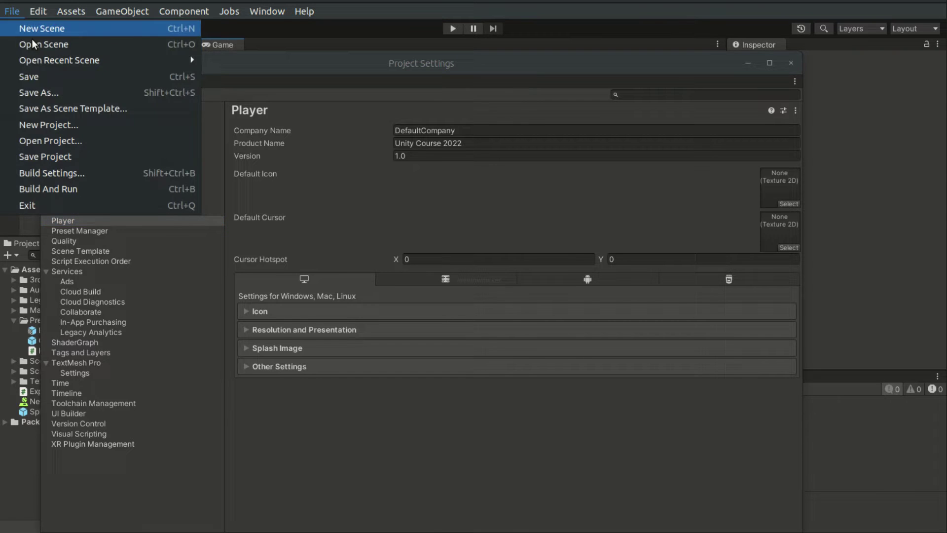
click(92, 171)
drag(185, 13, 315, 13)
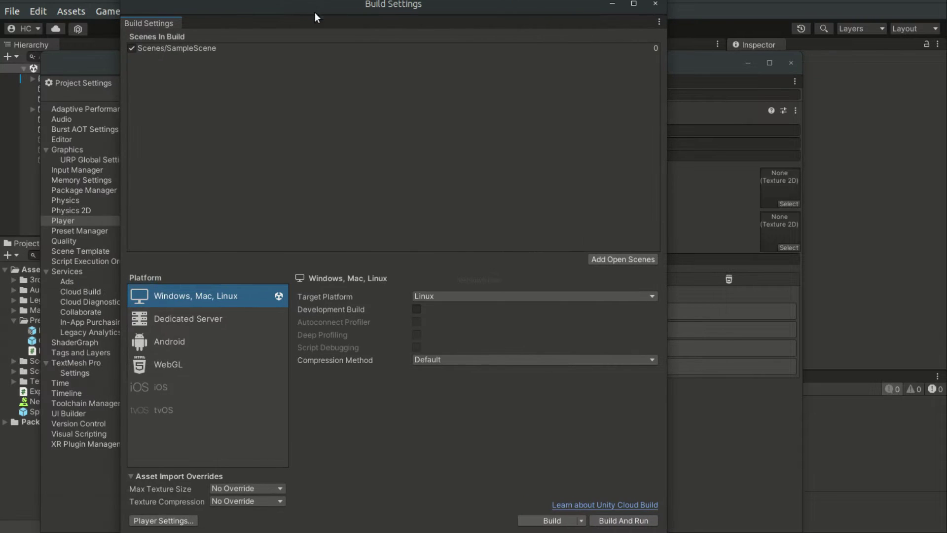
click(163, 520)
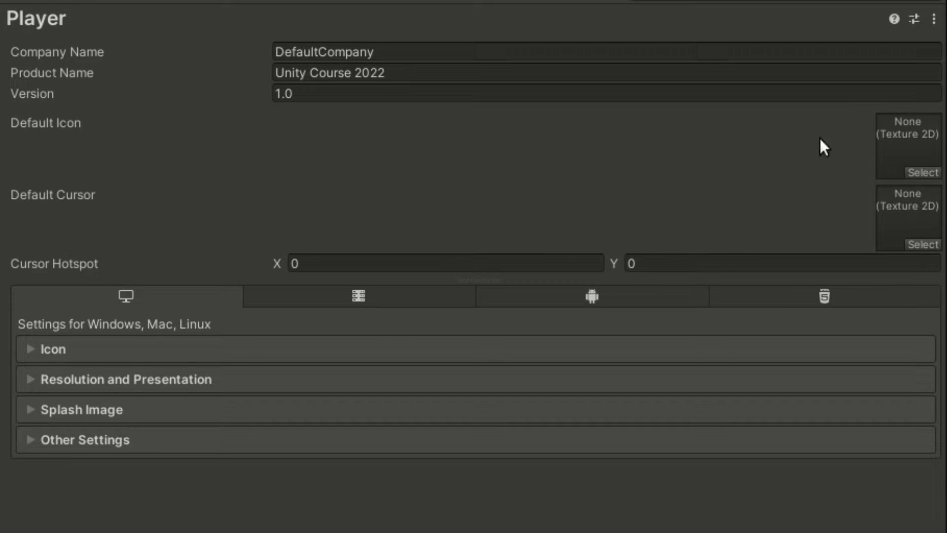
click(913, 135)
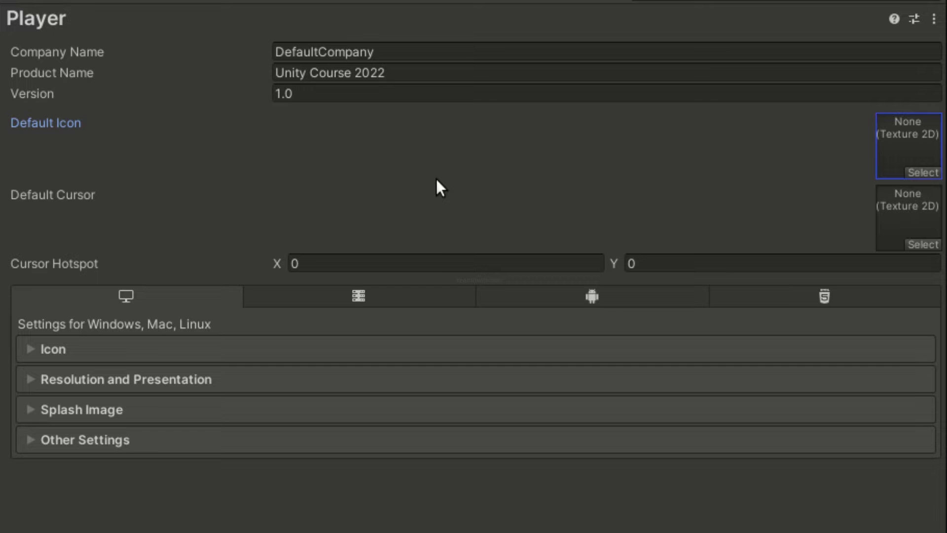
click(893, 227)
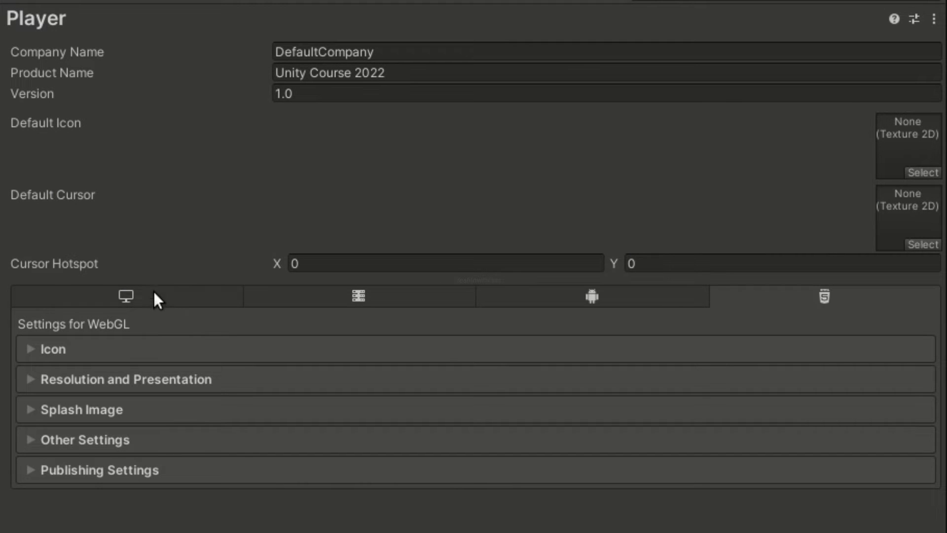
click(153, 298)
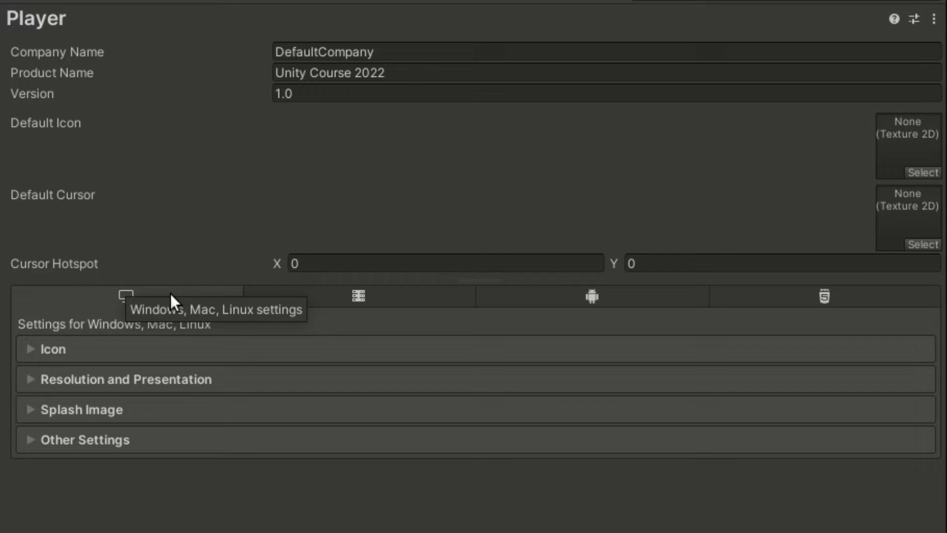
Step: Step through the Dedicated Server, Android and WebGL platform tabs in Player settings
click(359, 297)
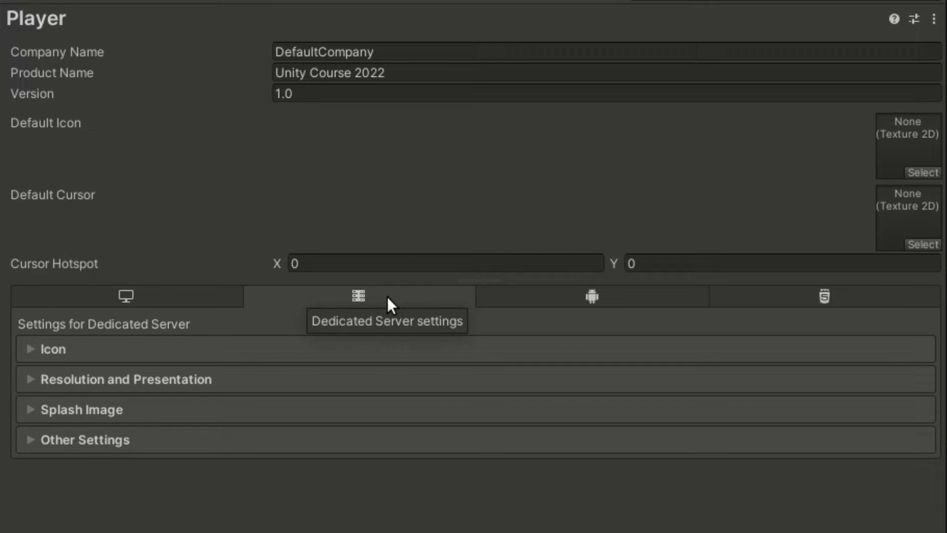
click(592, 295)
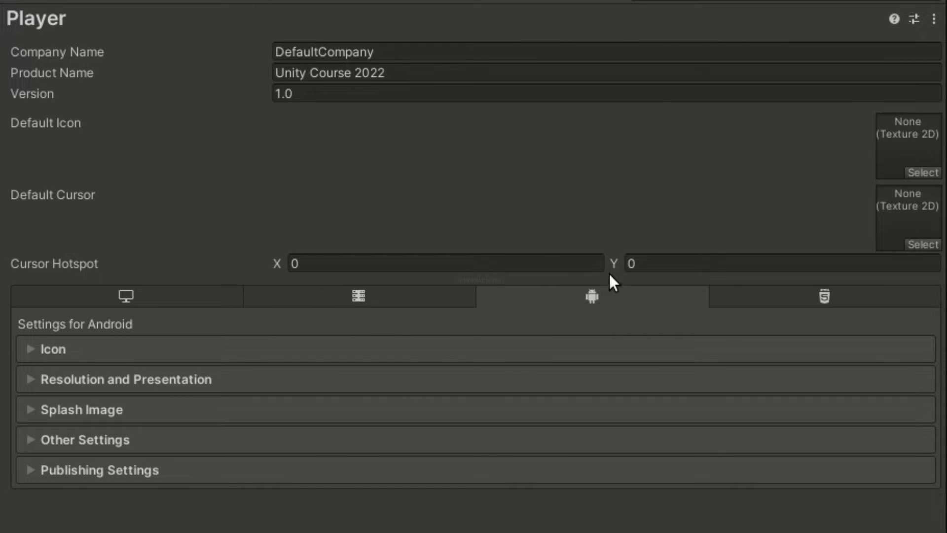
click(764, 300)
click(95, 347)
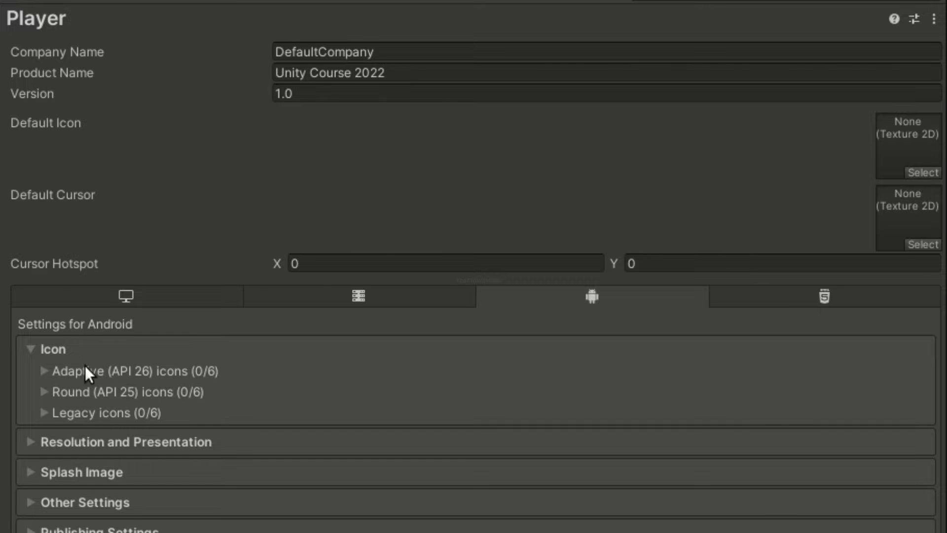
click(85, 370)
scroll(422, 473, down, 3)
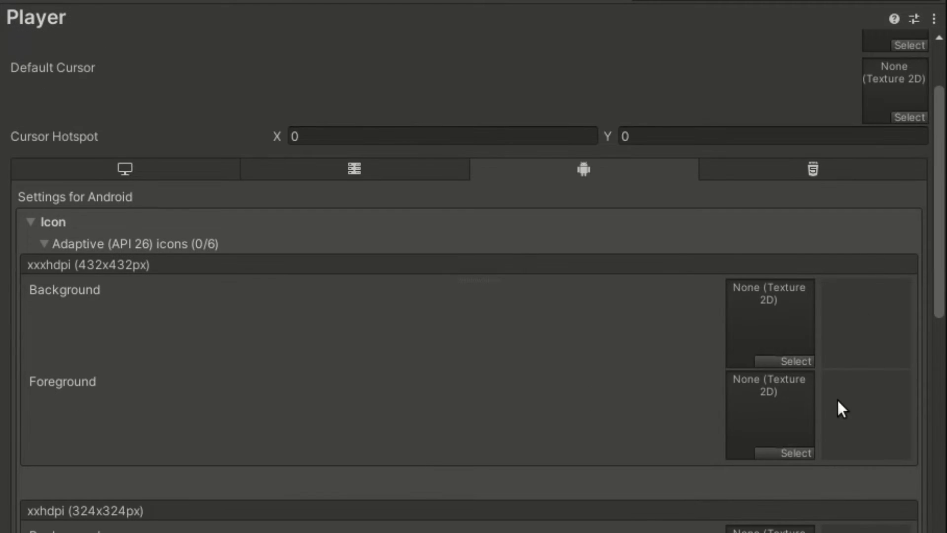
scroll(838, 400, down, 10)
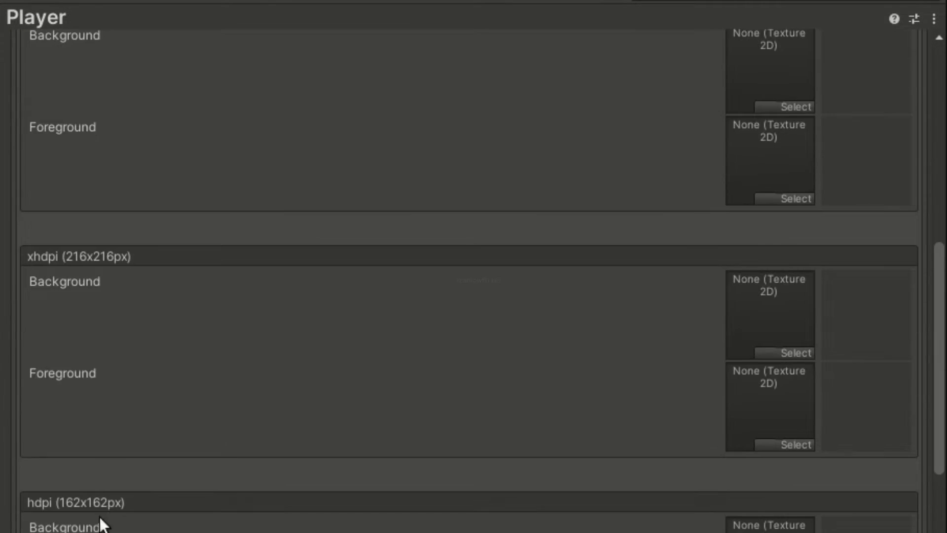
scroll(114, 508, down, 9)
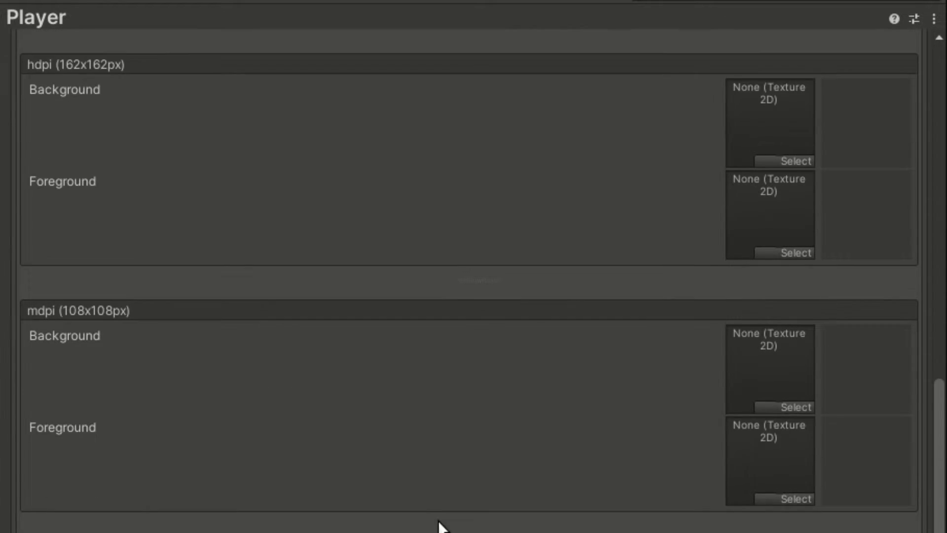
scroll(439, 523, down, 1)
scroll(471, 523, down, 3)
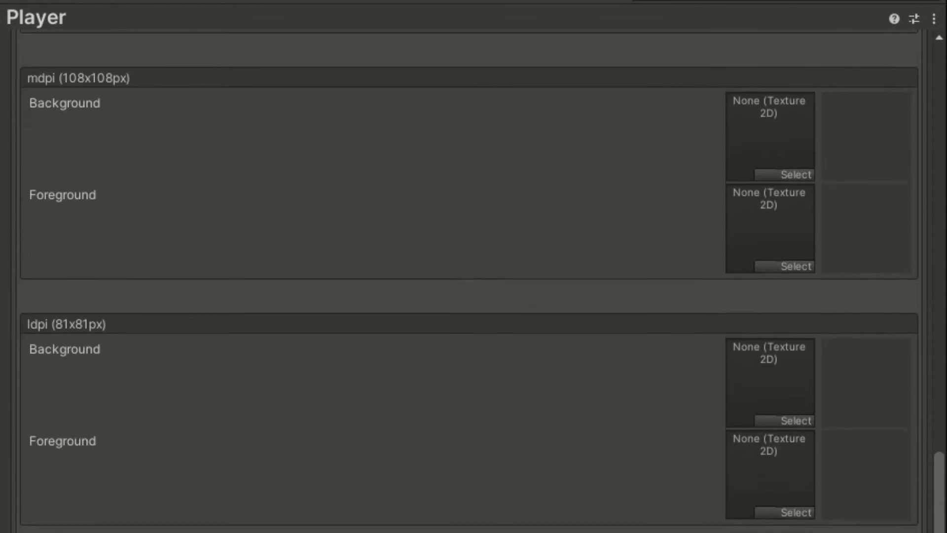
scroll(195, 351, up, 20)
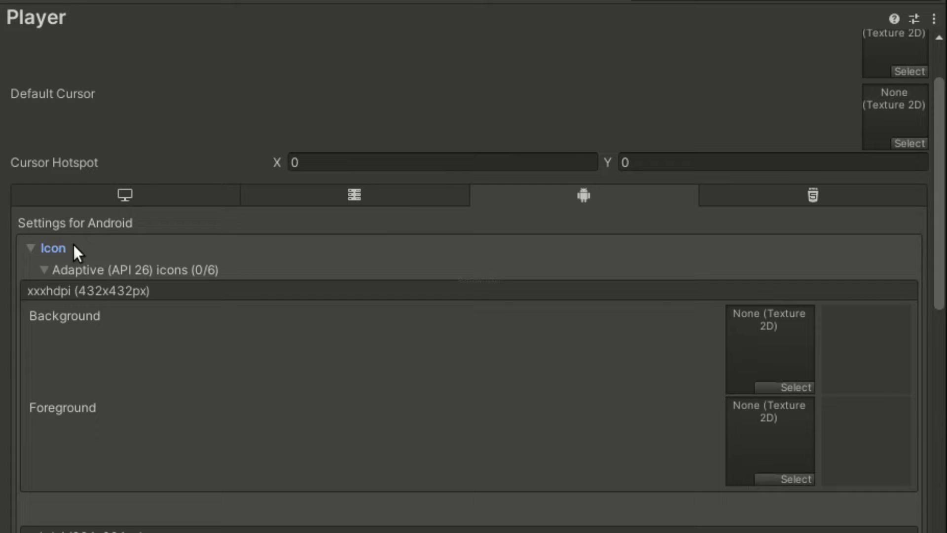
click(73, 247)
click(847, 157)
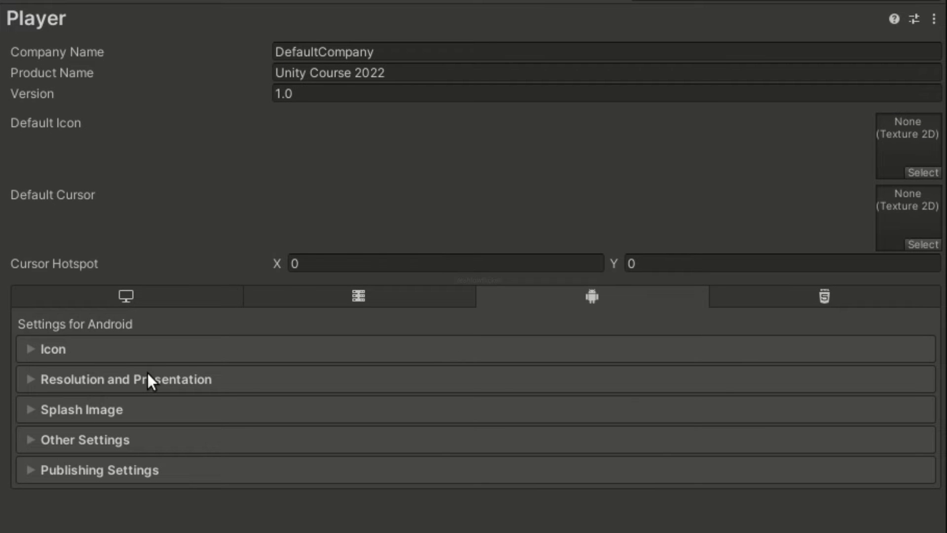
Step: Expand Resolution and Presentation and review Fullscreen Mode, keeping Fullscreen Window
click(246, 377)
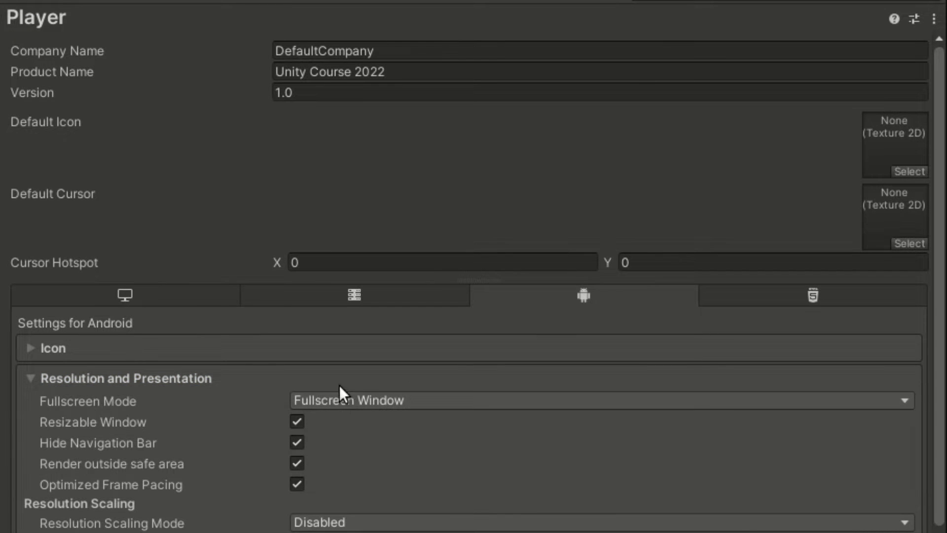
scroll(259, 385, down, 6)
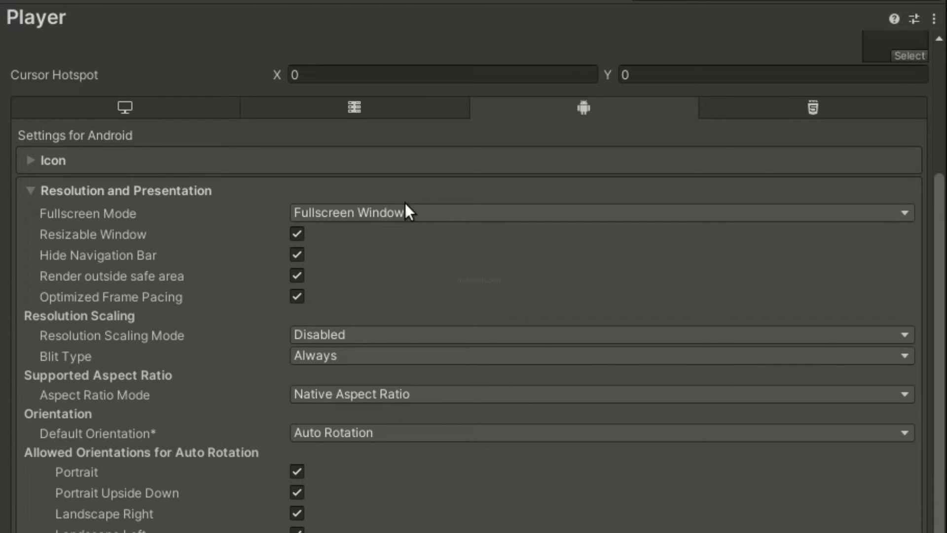
click(347, 217)
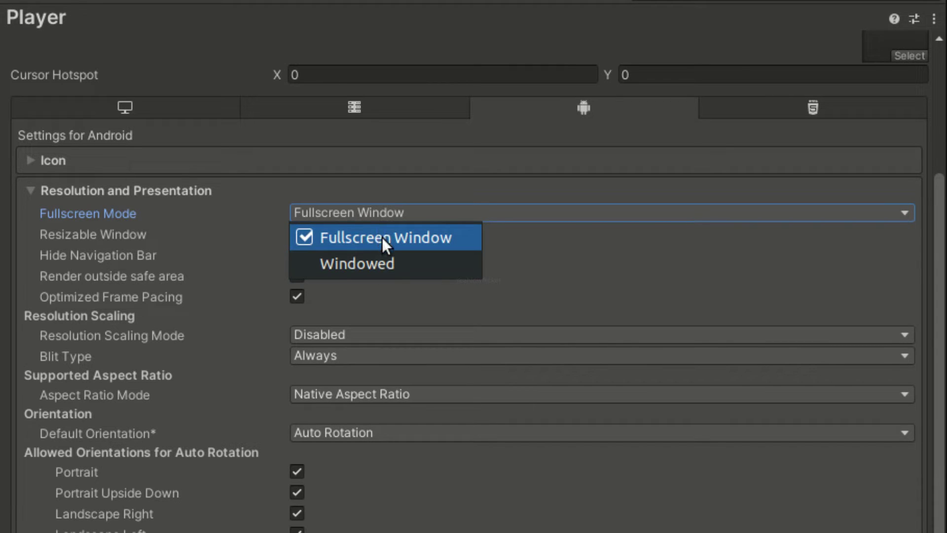
click(535, 257)
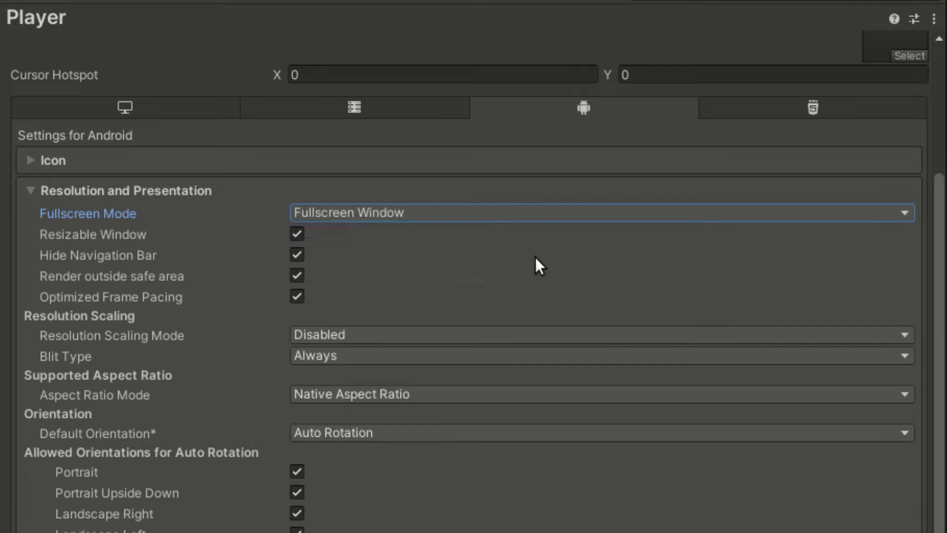
click(89, 236)
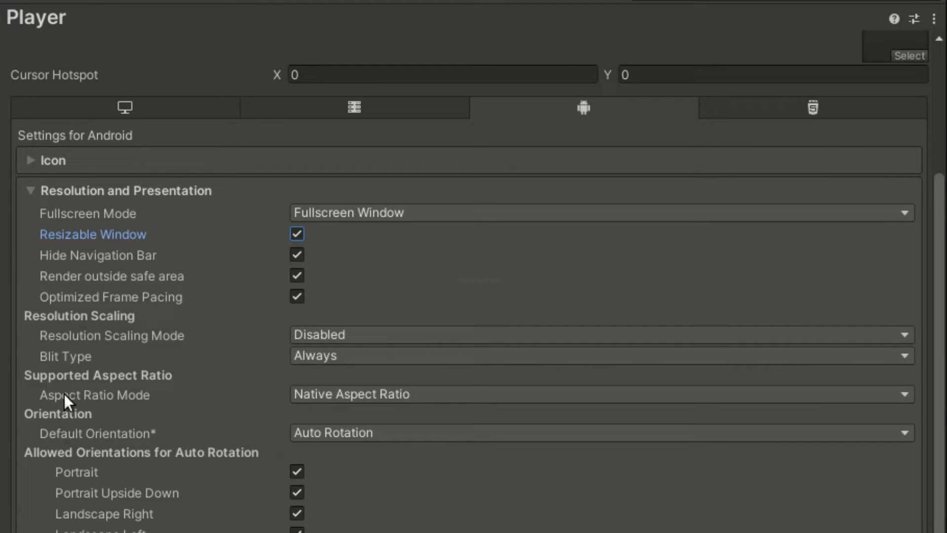
Step: Try Custom for Aspect Ratio Mode, then set it back to Native Aspect Ratio
click(351, 392)
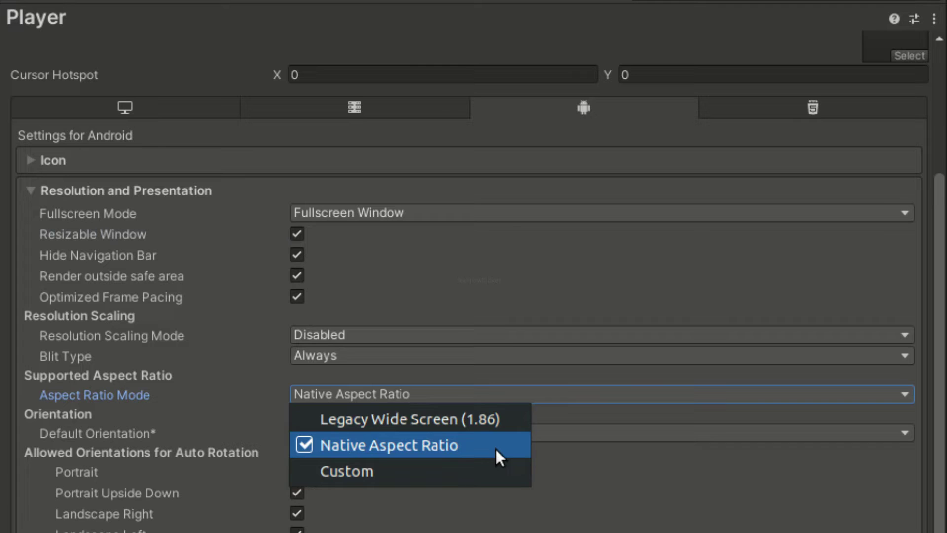
click(430, 460)
click(434, 396)
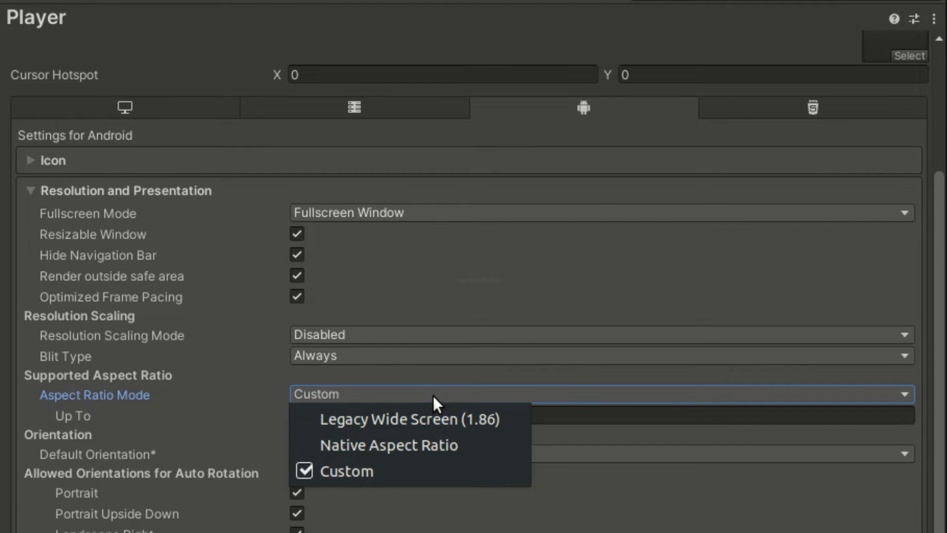
click(418, 439)
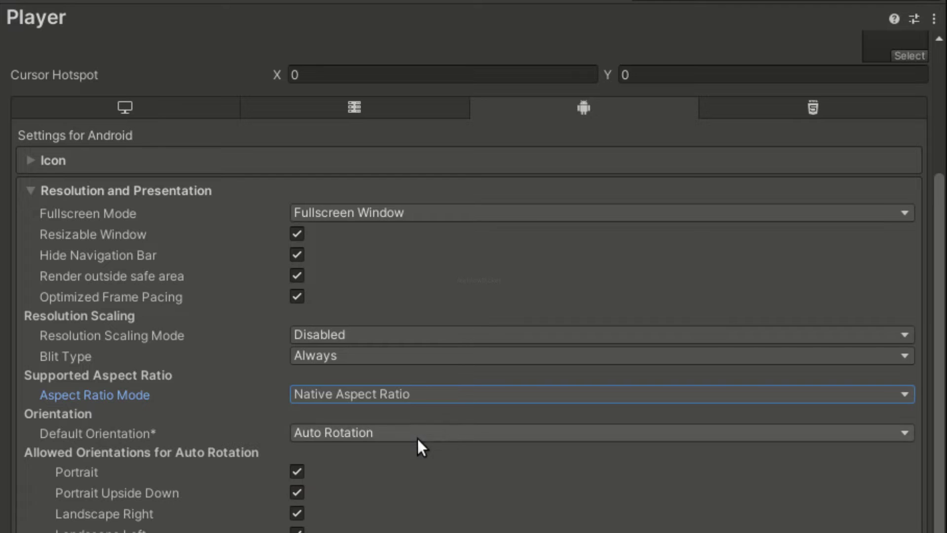
Step: Review the Default Orientation choices and keep it at Auto Rotation
scroll(209, 448, down, 3)
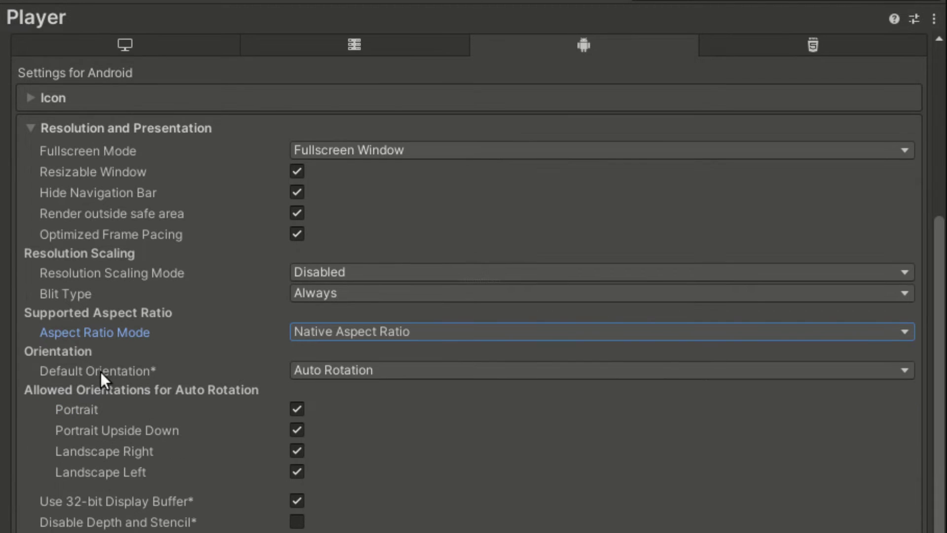
click(72, 371)
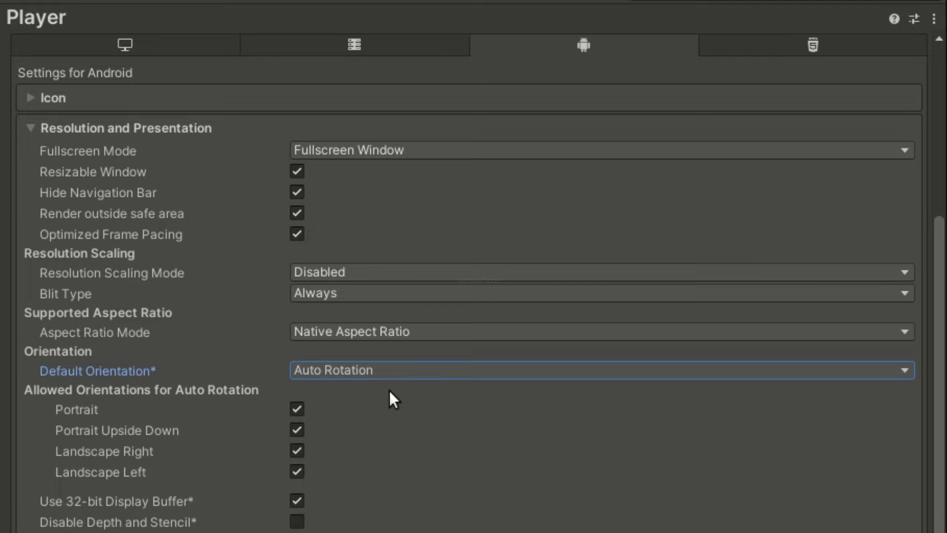
click(362, 371)
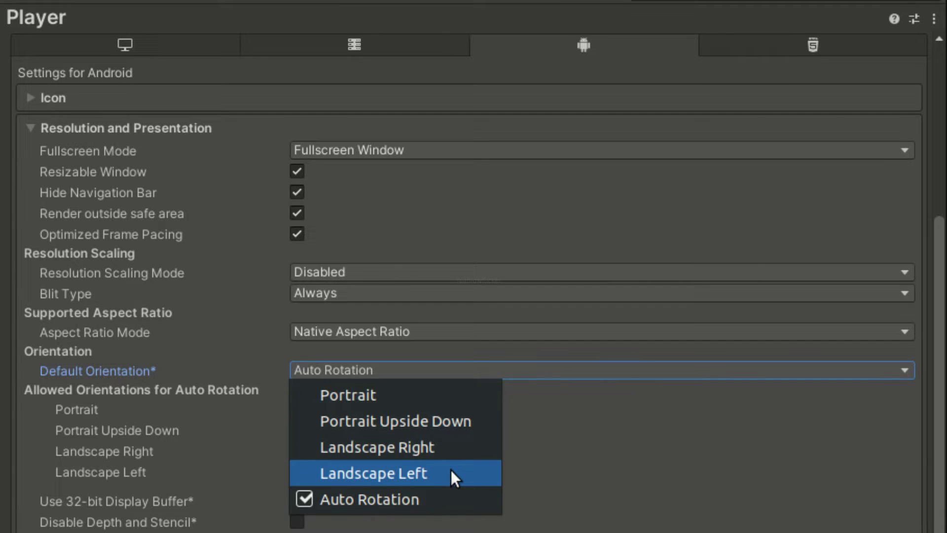
click(421, 508)
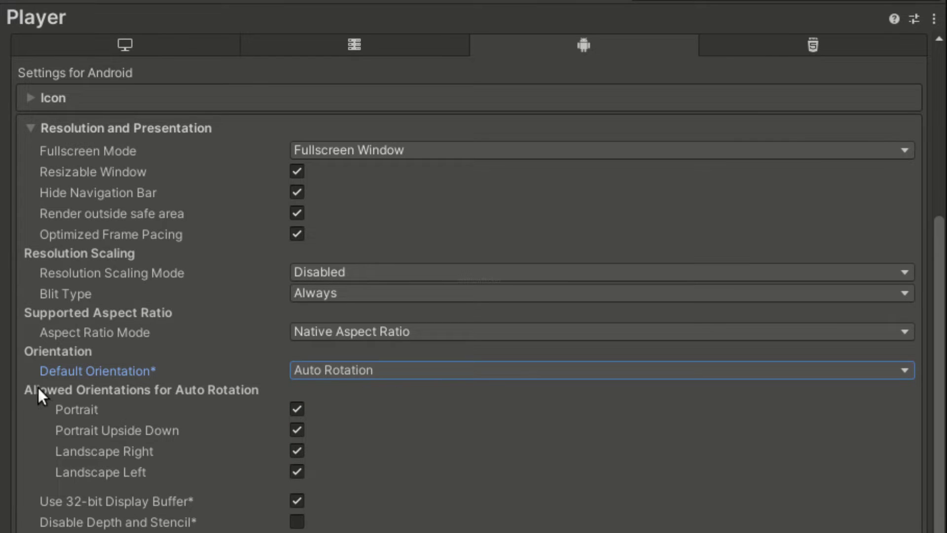
Step: Uncheck Portrait and Portrait Upside Down, leaving only Landscape Right and Left allowed
click(103, 444)
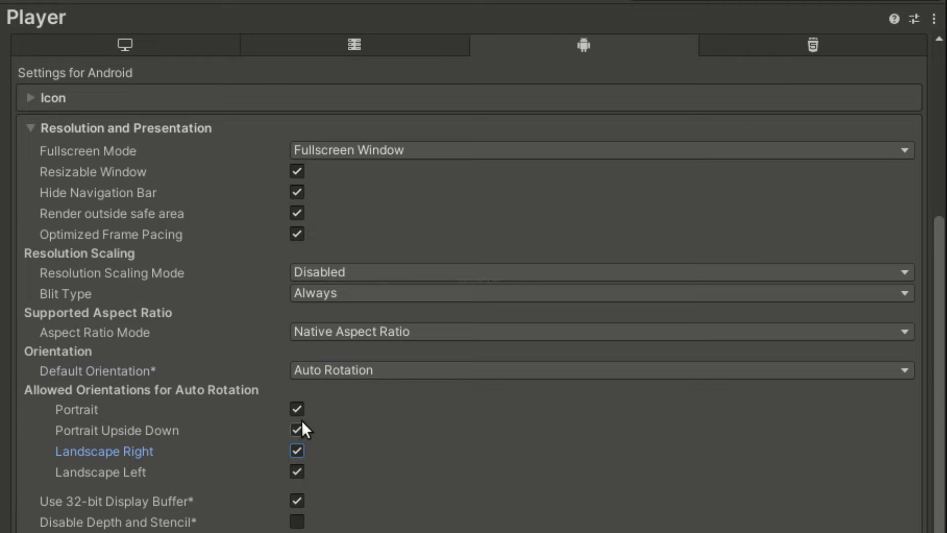
click(76, 408)
click(76, 427)
click(132, 451)
click(133, 471)
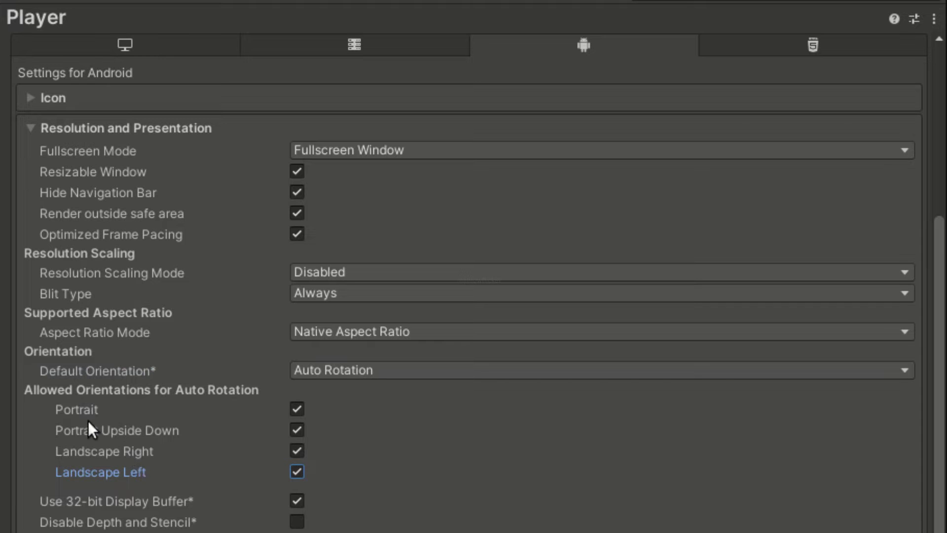
click(298, 409)
click(297, 430)
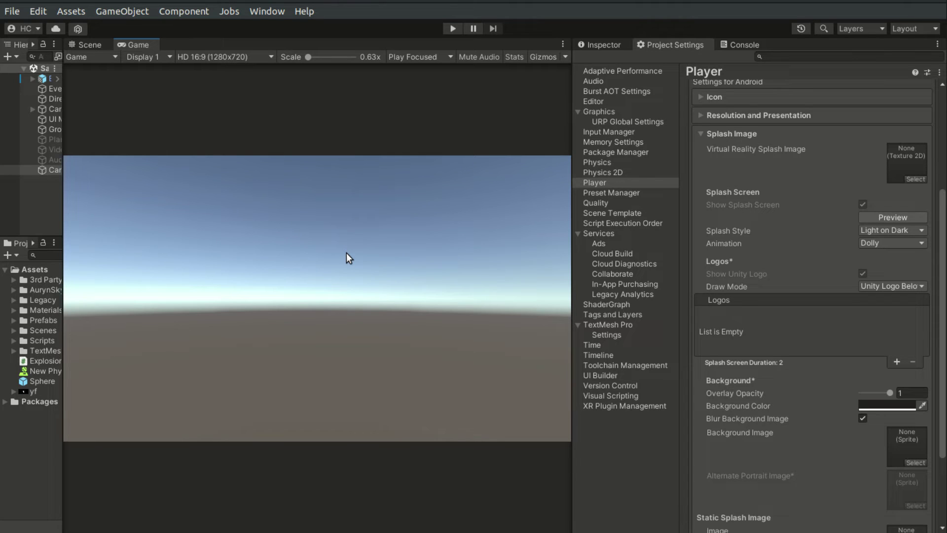
click(877, 217)
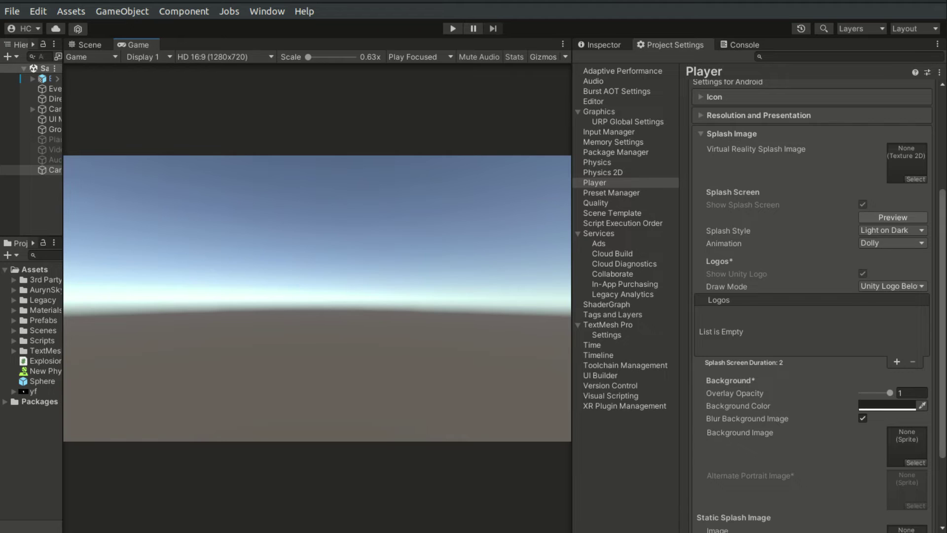
click(898, 218)
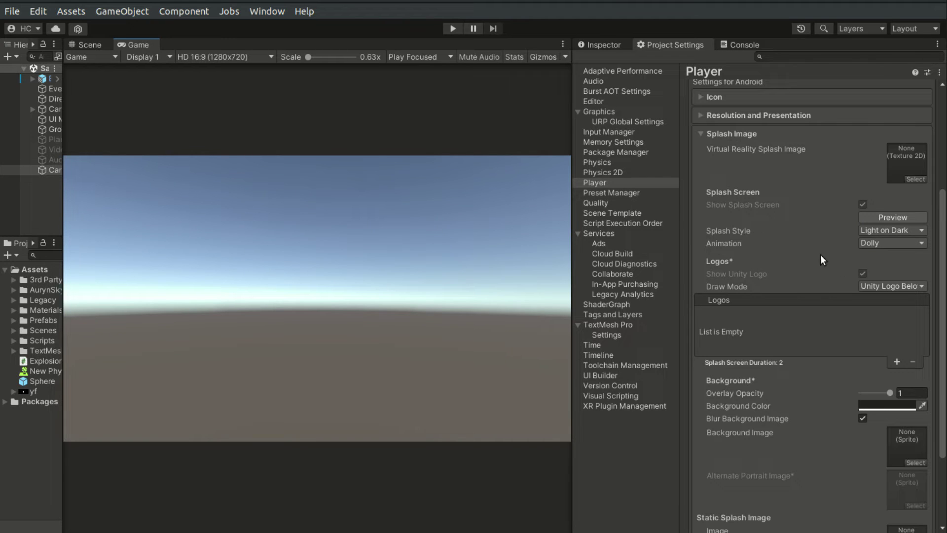
scroll(762, 242, down, 2)
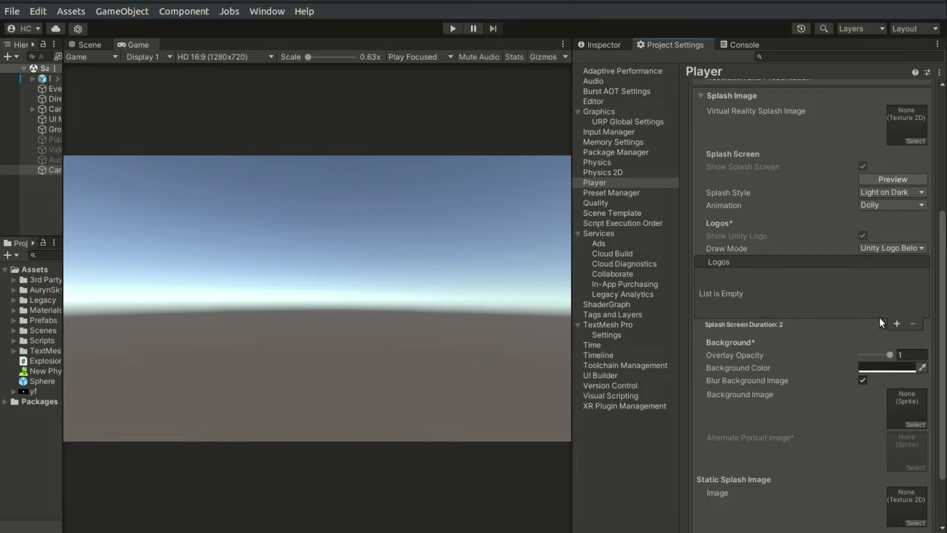
Step: Add a new splash logo entry and assign the yf sprite to it
click(897, 324)
scroll(813, 295, down, 2)
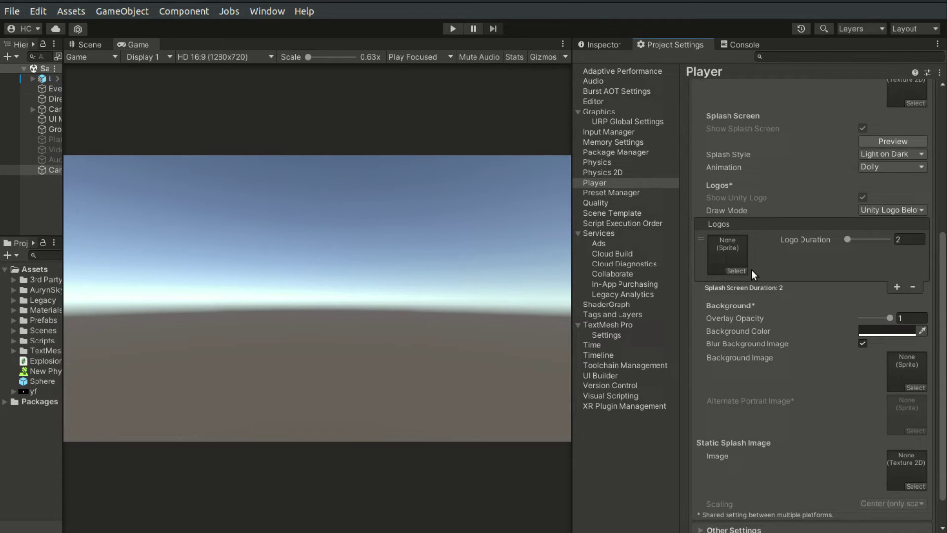
click(736, 271)
drag(802, 254, 562, 190)
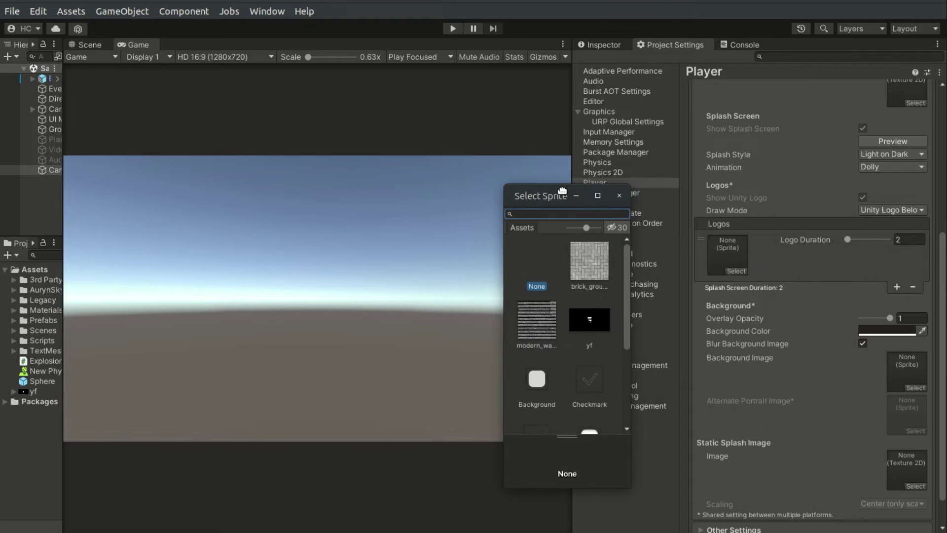
click(600, 321)
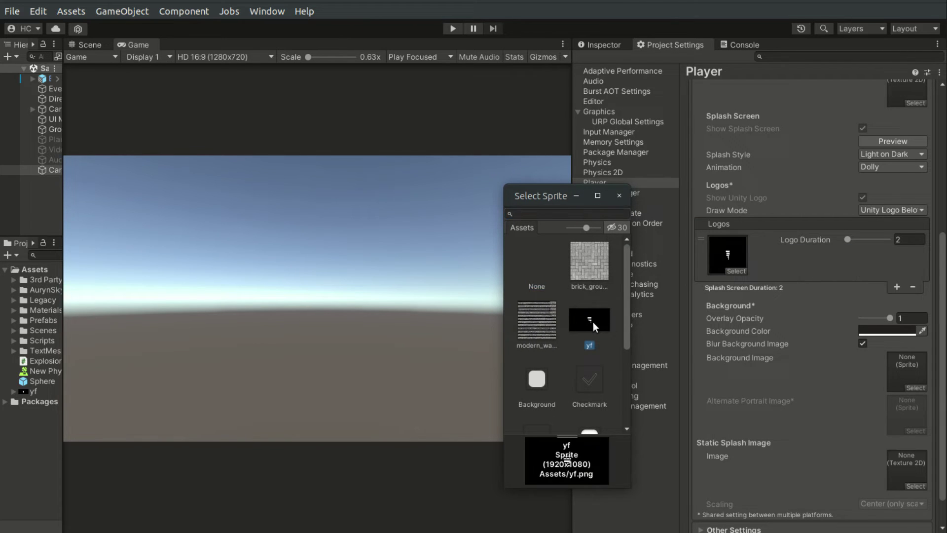
double_click(593, 322)
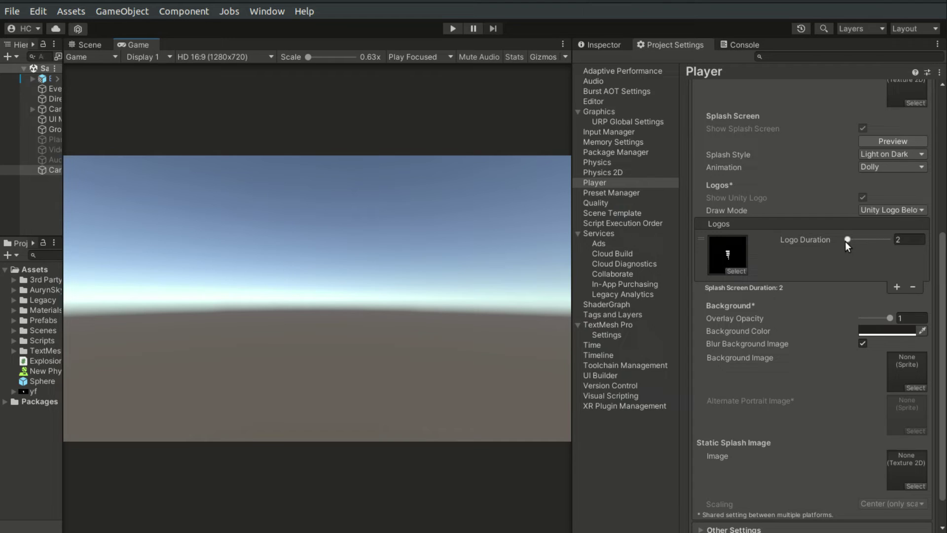
Step: Set the logo duration to 3 seconds and preview the splash
mouse_move(848, 241)
mouse_down()
mouse_move(891, 245)
mouse_move(838, 244)
mouse_up()
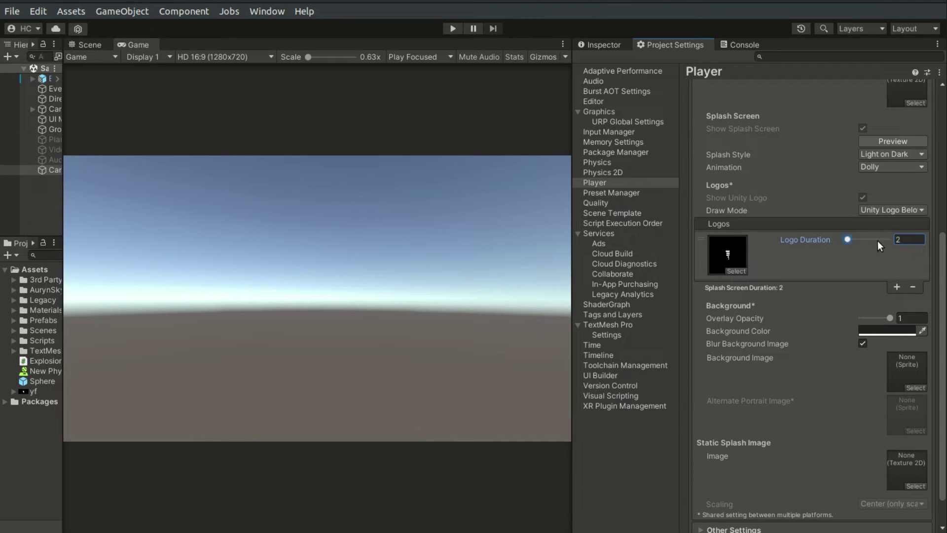
double_click(899, 241)
text(3)
click(849, 271)
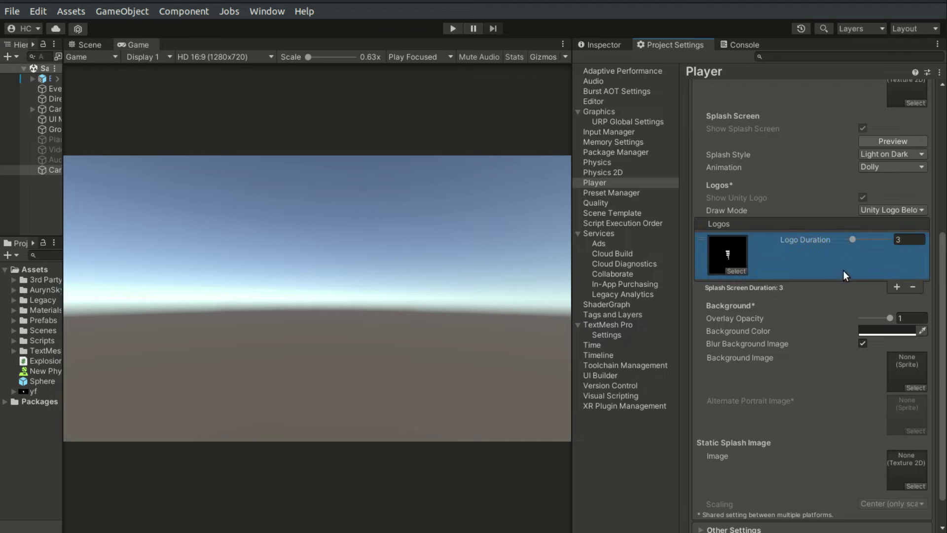
click(894, 142)
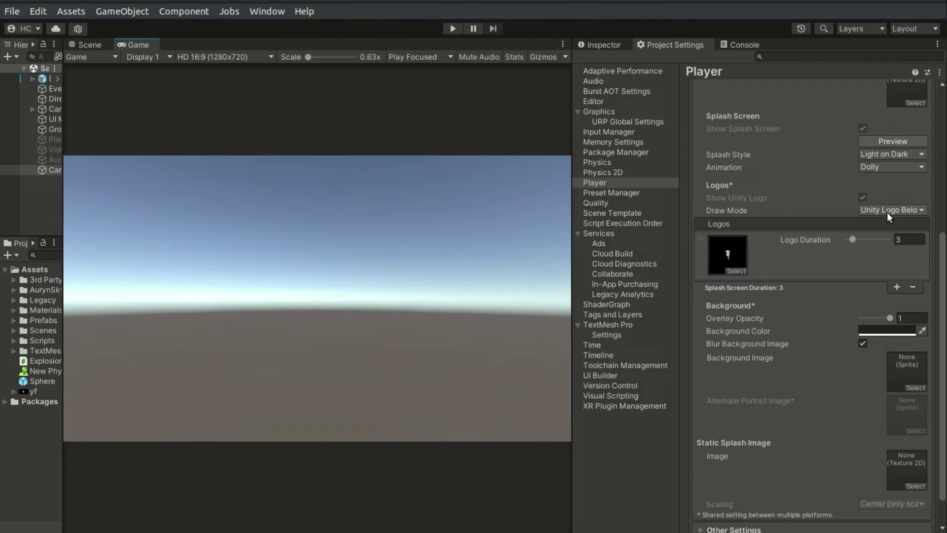
Step: Set Draw Mode to All Sequential and preview the Made with Unity then yf splash twice
click(900, 212)
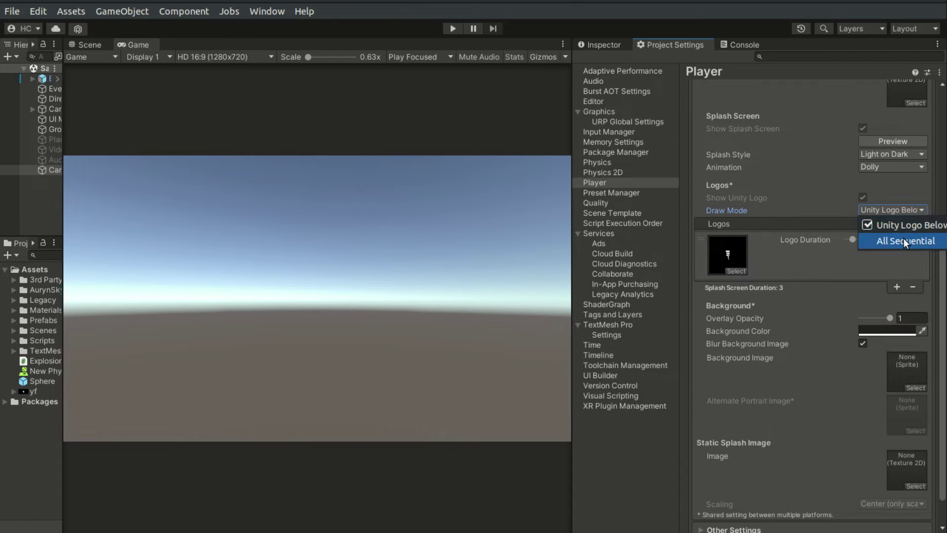
click(906, 241)
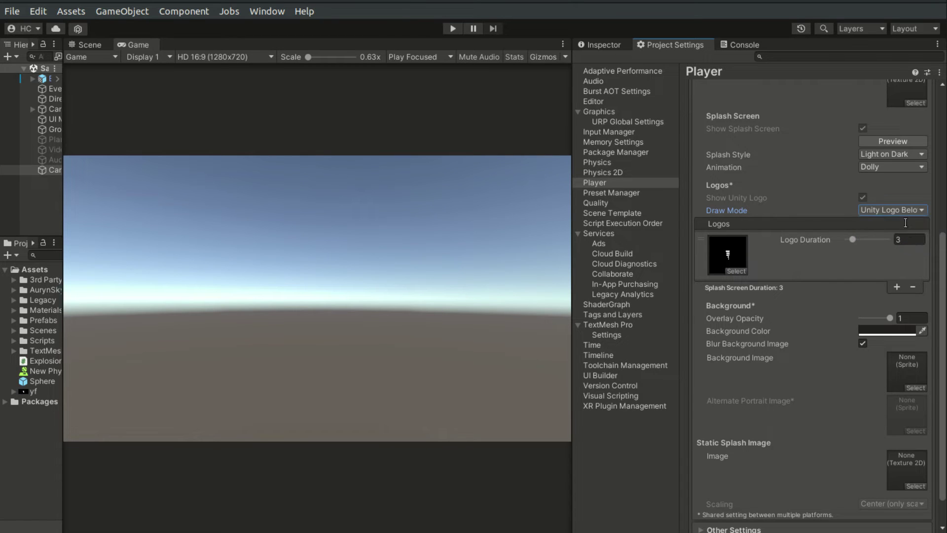
click(489, 279)
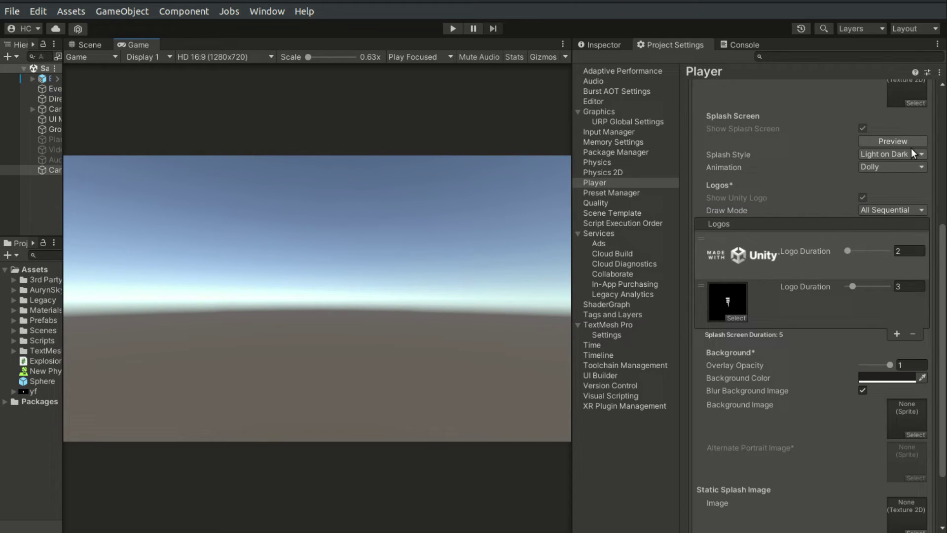
click(892, 141)
click(898, 143)
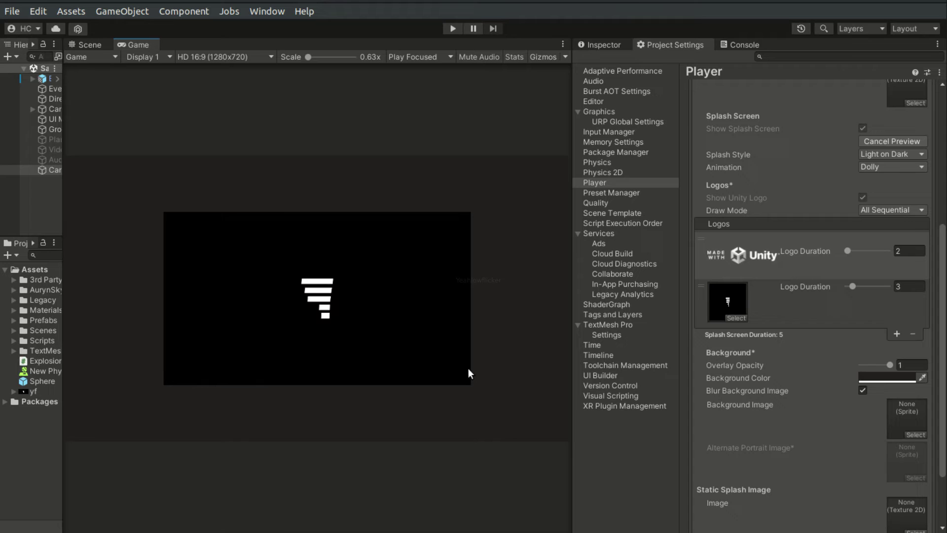
Step: Keep the splash style, set Animation to Static and background to black 000000, then preview
click(887, 155)
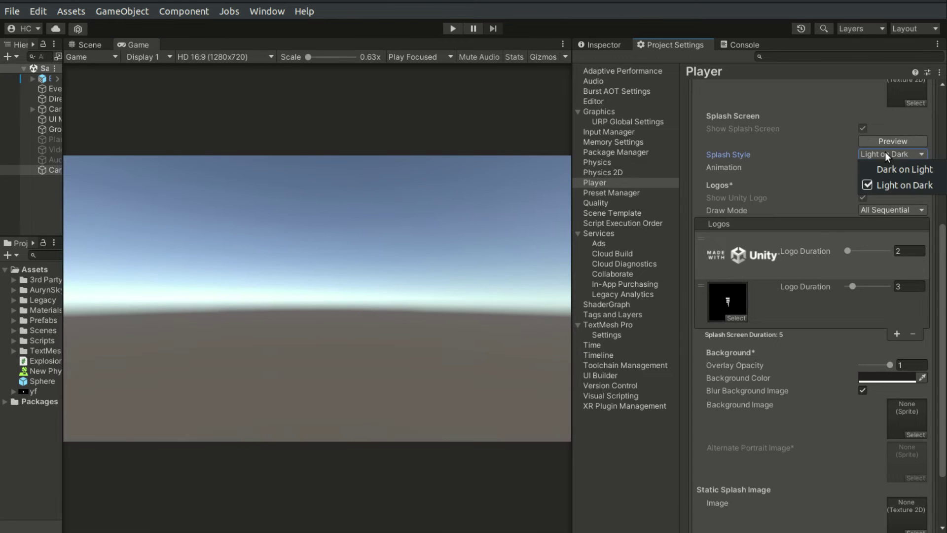
click(893, 154)
click(893, 168)
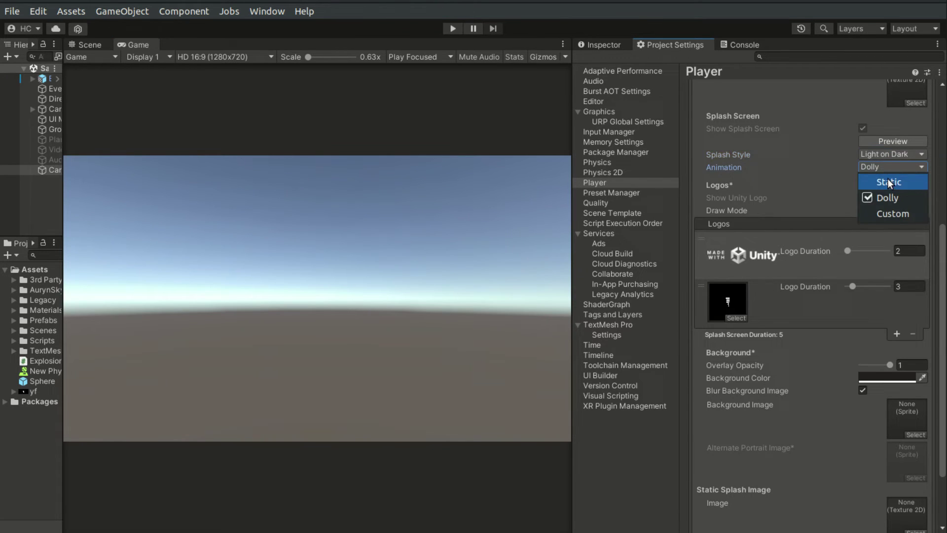
click(888, 182)
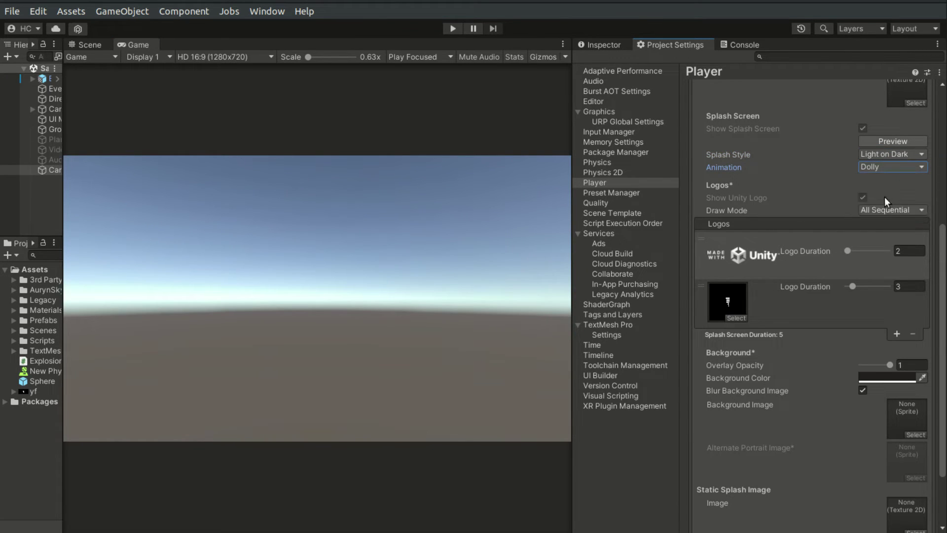
click(890, 379)
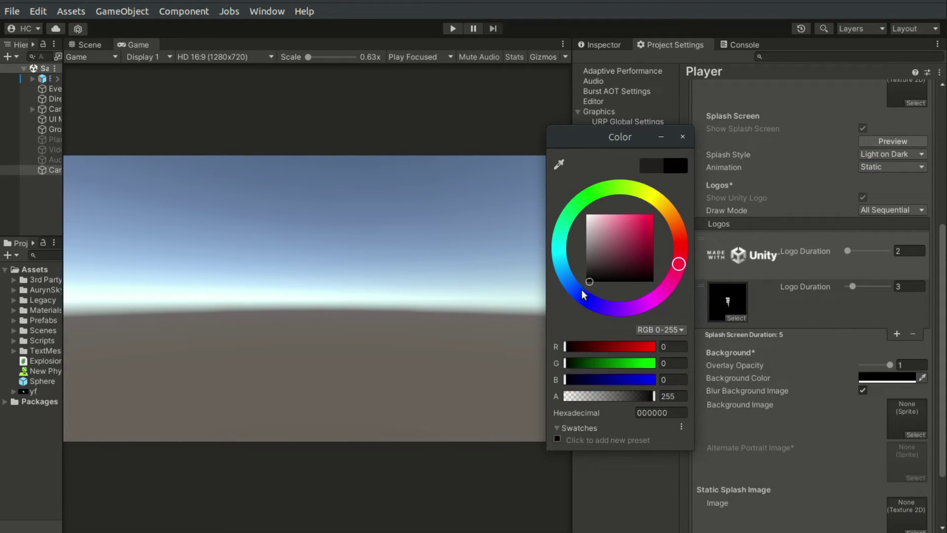
click(683, 137)
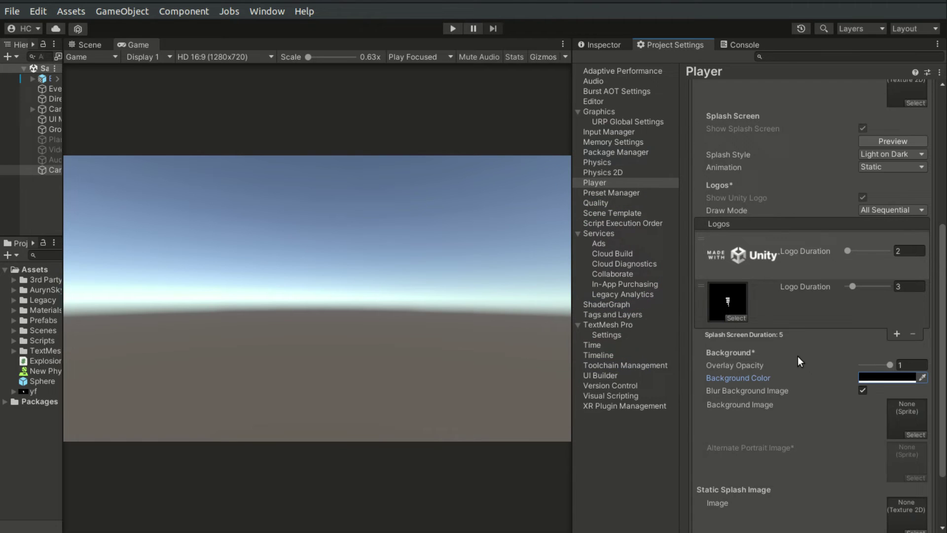
click(893, 141)
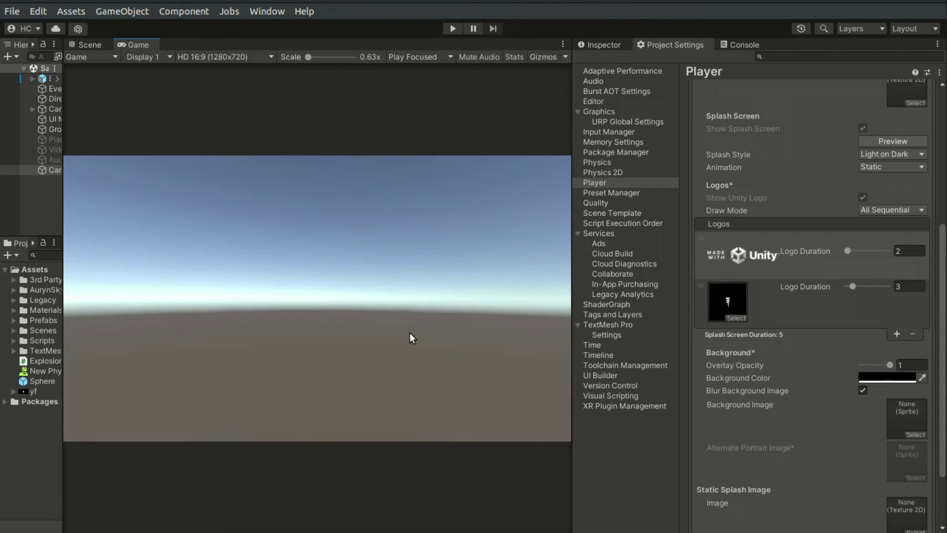
Step: In Android Other Settings, keep Color Space at Gamma and review Auto Graphics API
scroll(813, 325, down, 3)
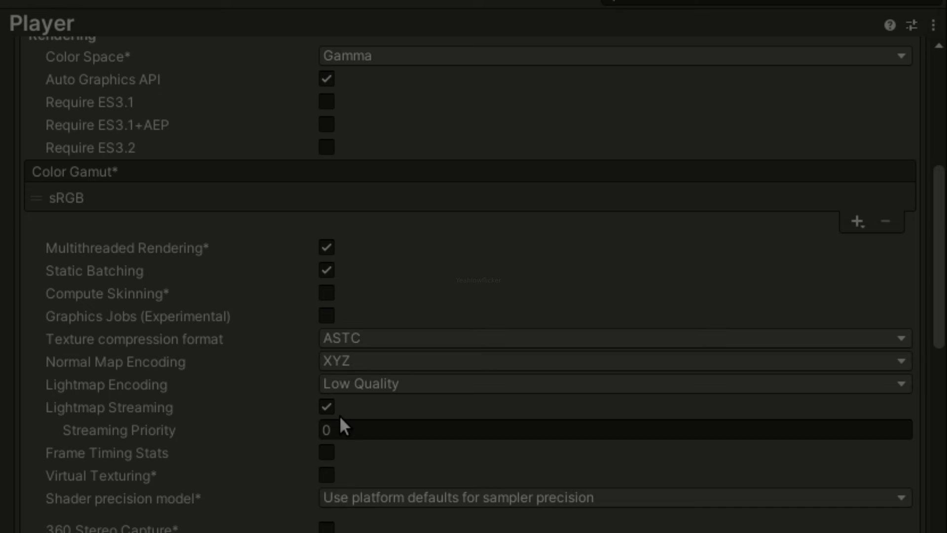
scroll(339, 415, up, 4)
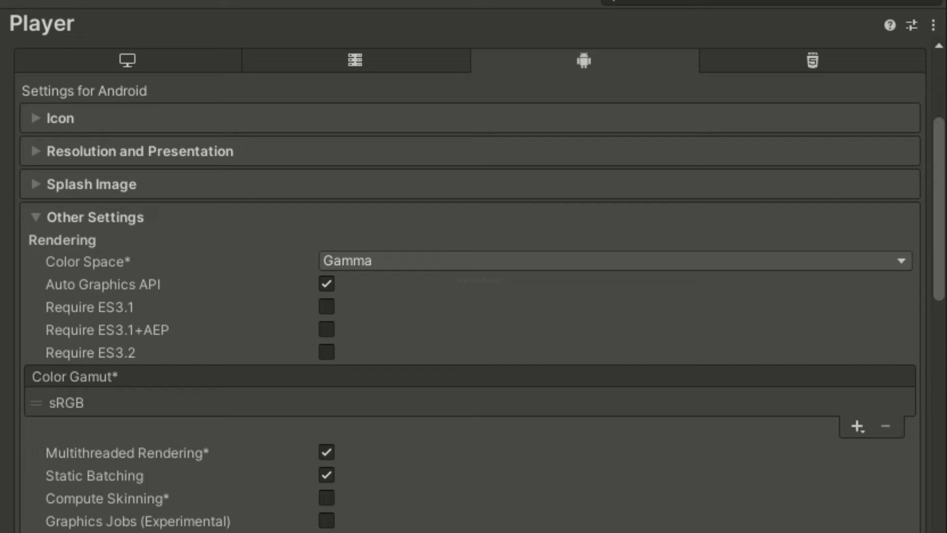
click(62, 257)
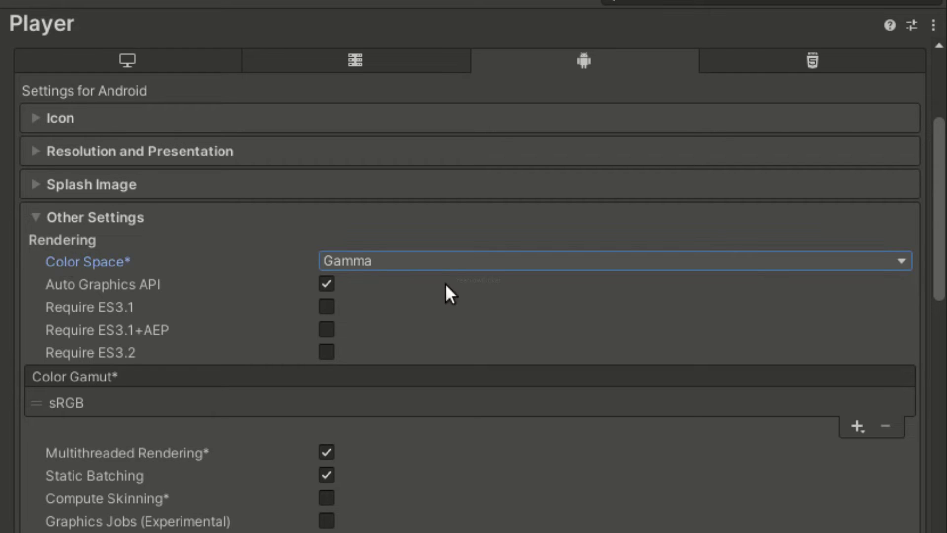
click(447, 259)
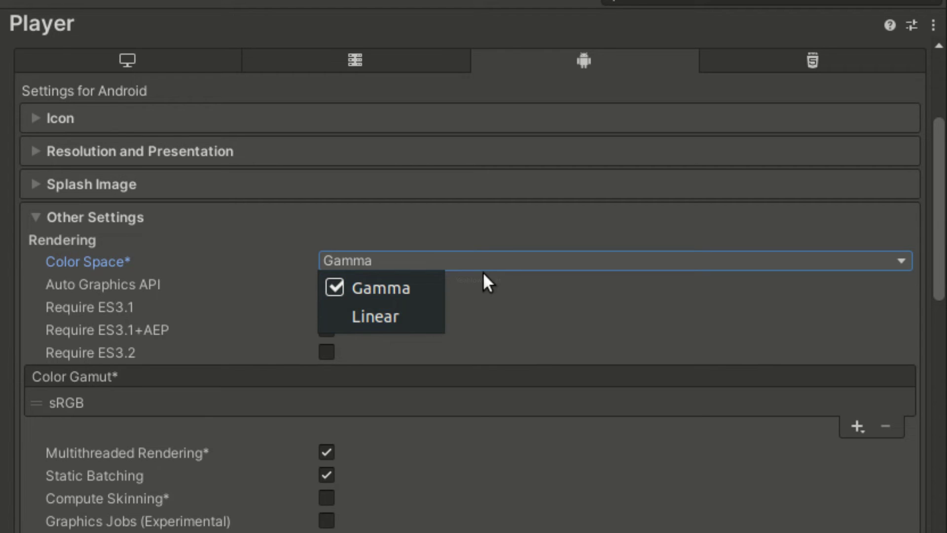
click(492, 262)
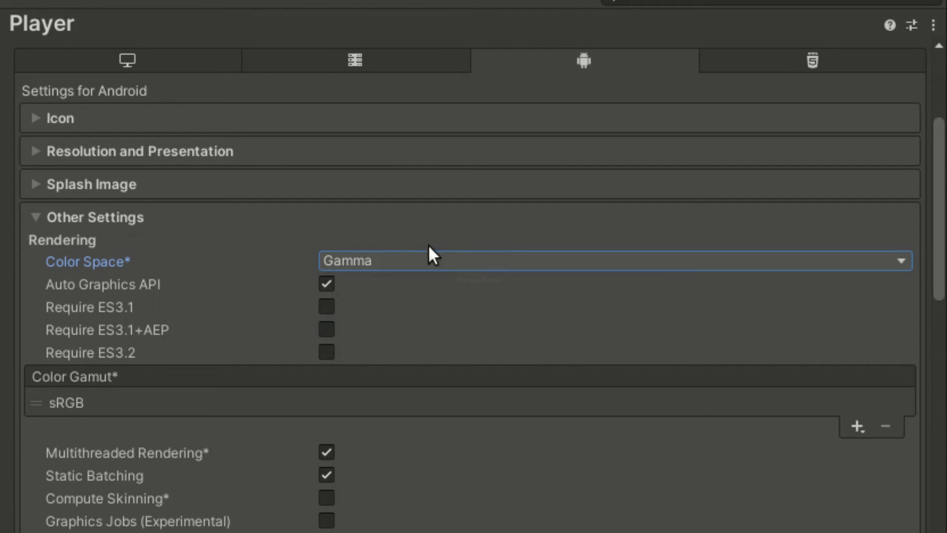
click(81, 284)
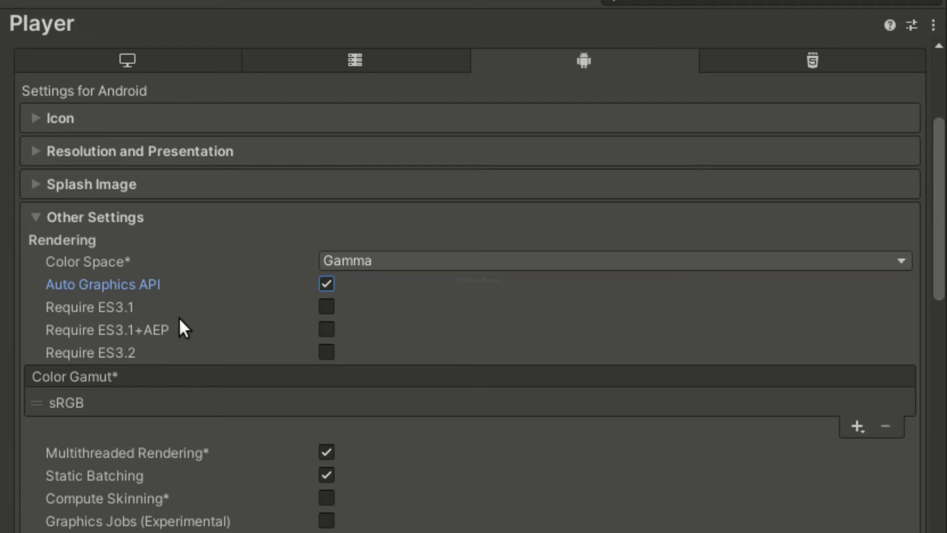
scroll(179, 321, down, 3)
click(155, 382)
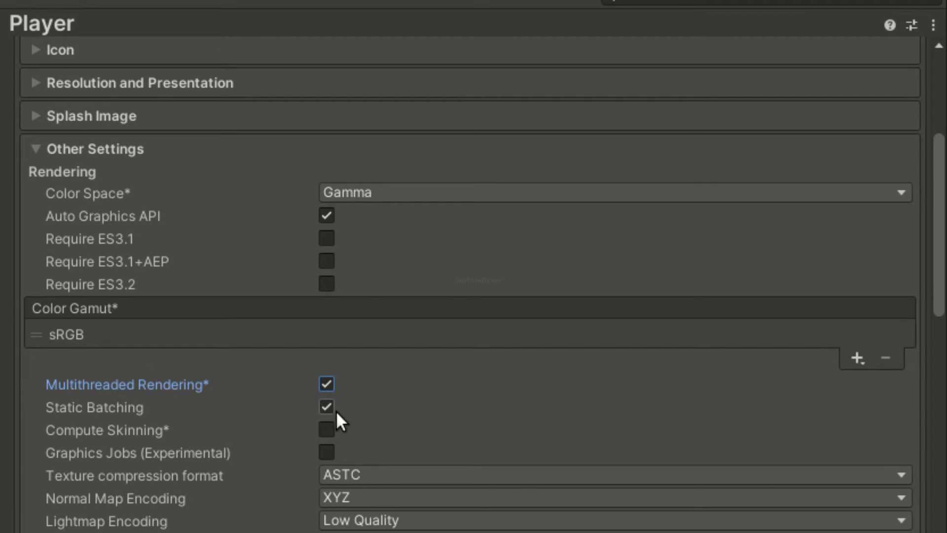
click(217, 476)
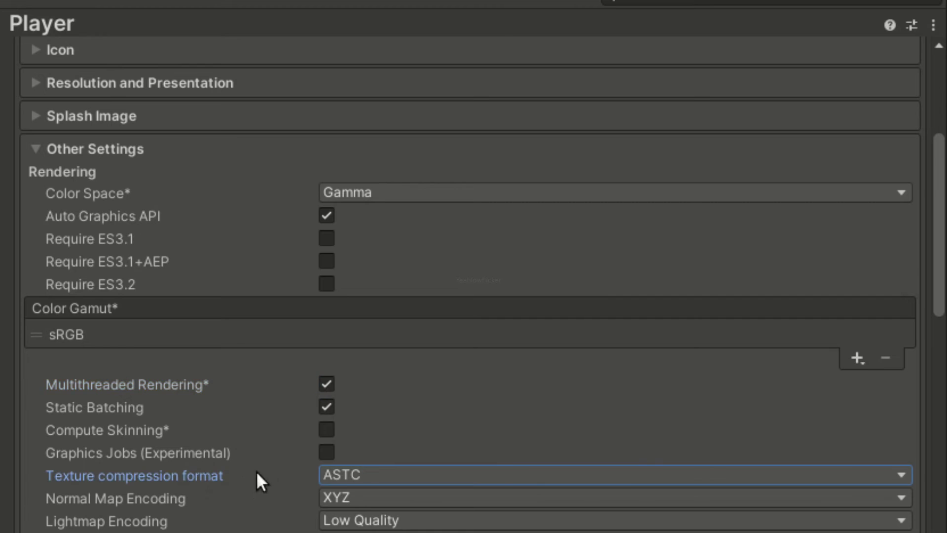
scroll(501, 437, down, 5)
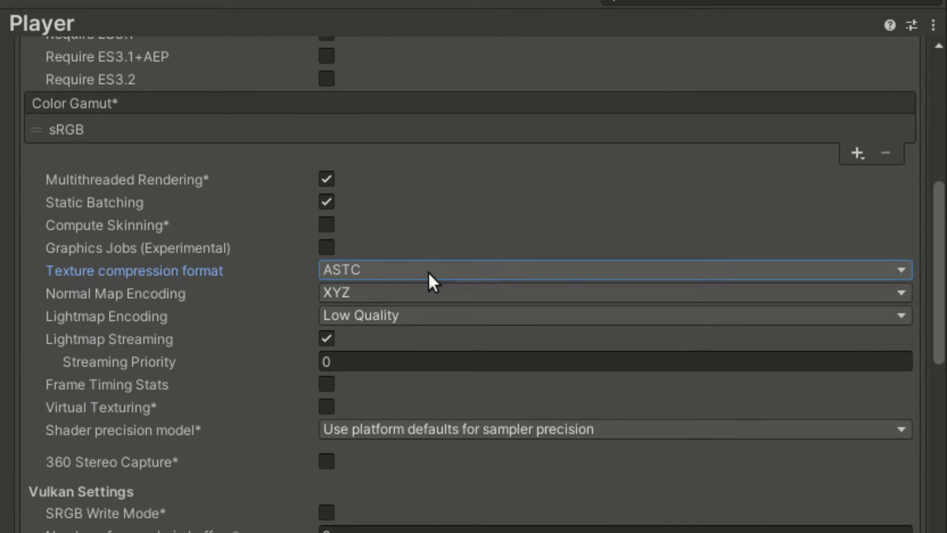
click(428, 271)
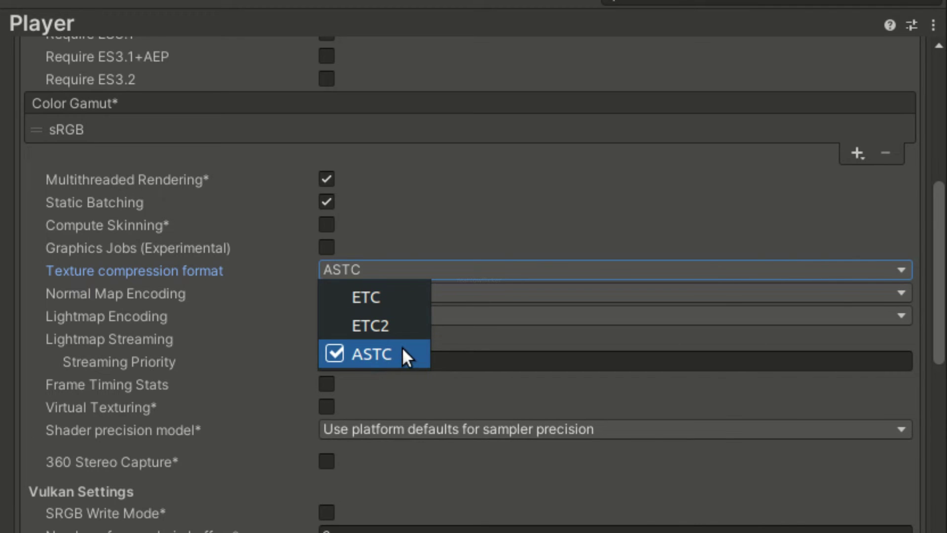
click(469, 266)
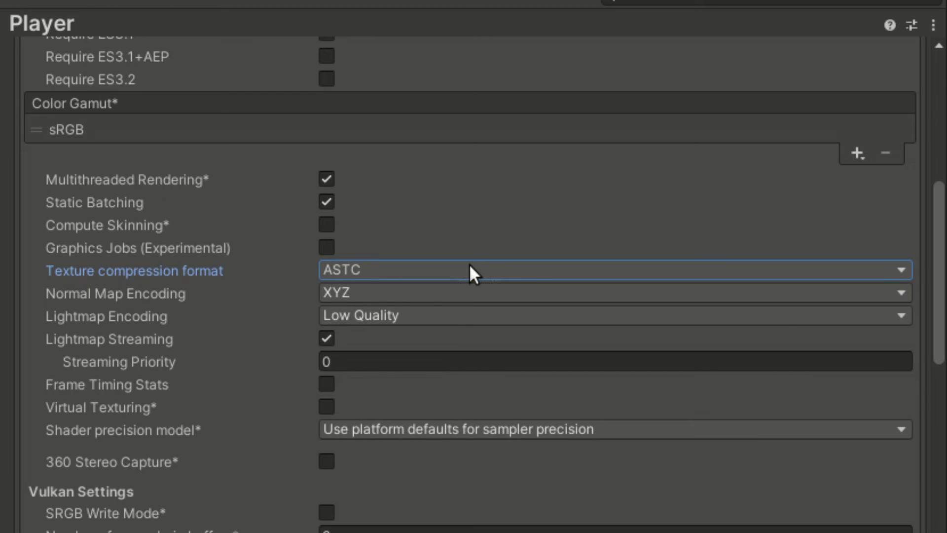
click(470, 265)
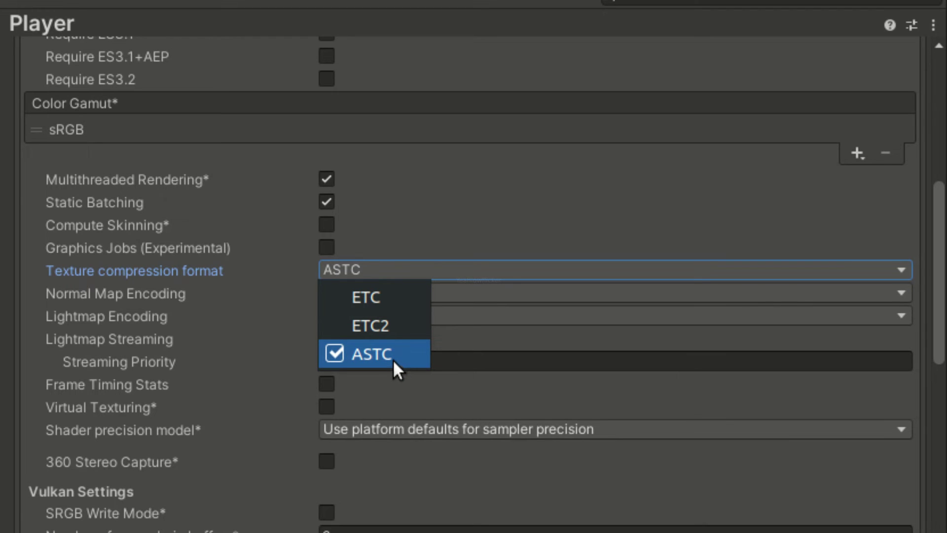
click(444, 270)
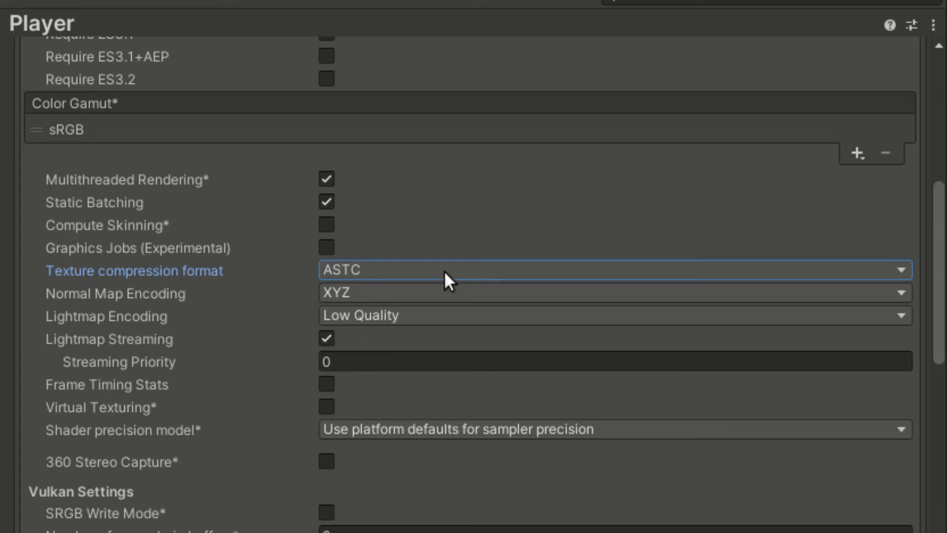
scroll(444, 270, down, 4)
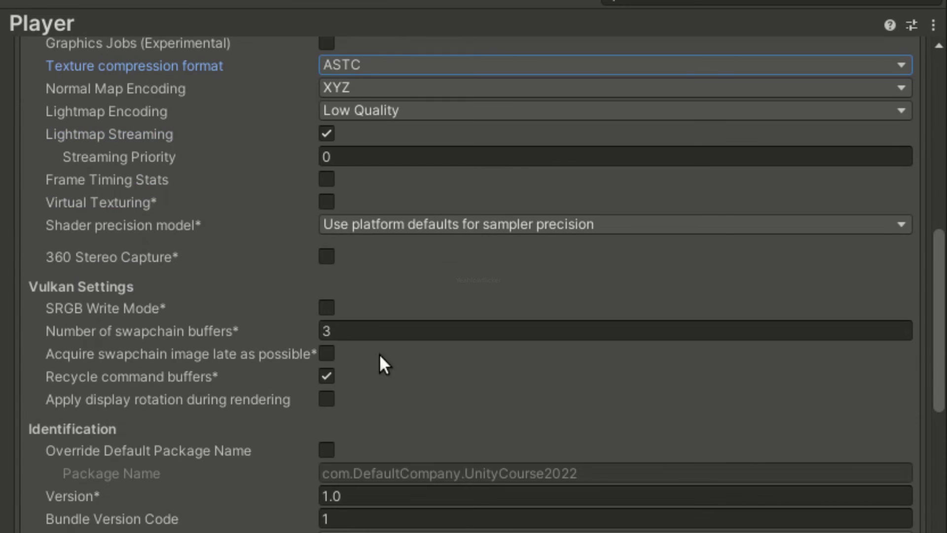
scroll(380, 364, down, 4)
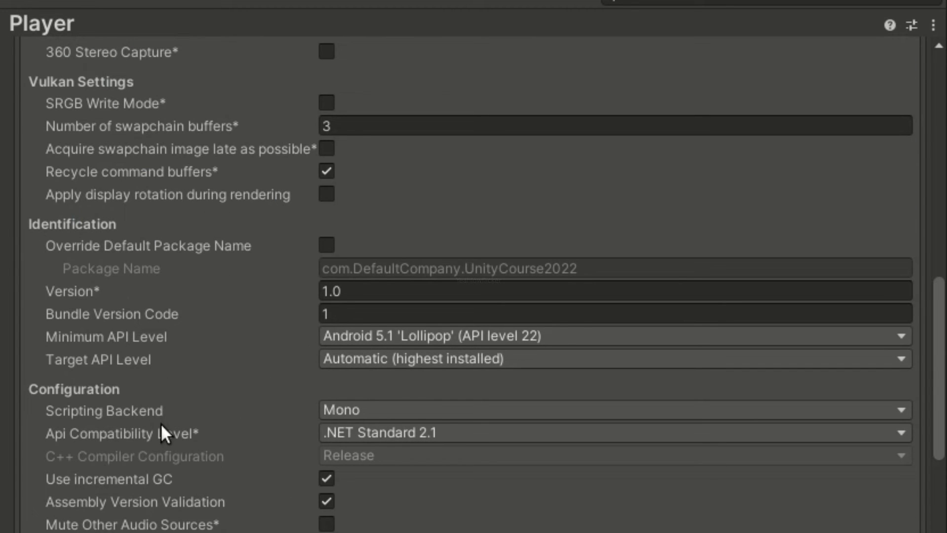
click(371, 337)
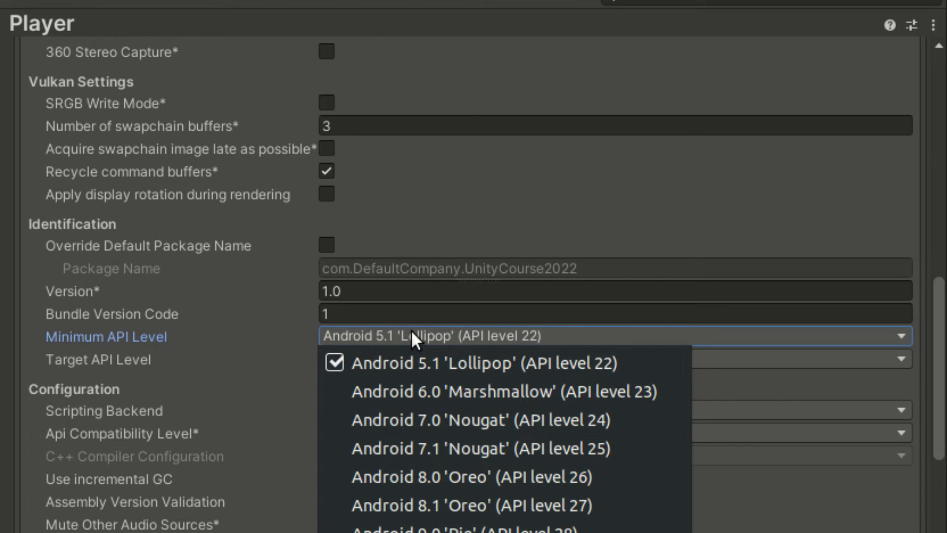
click(186, 332)
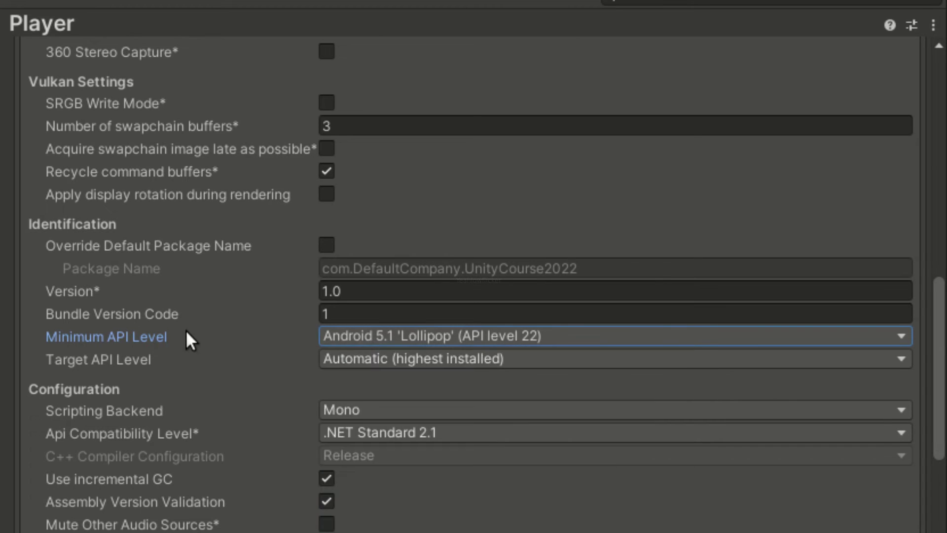
click(707, 331)
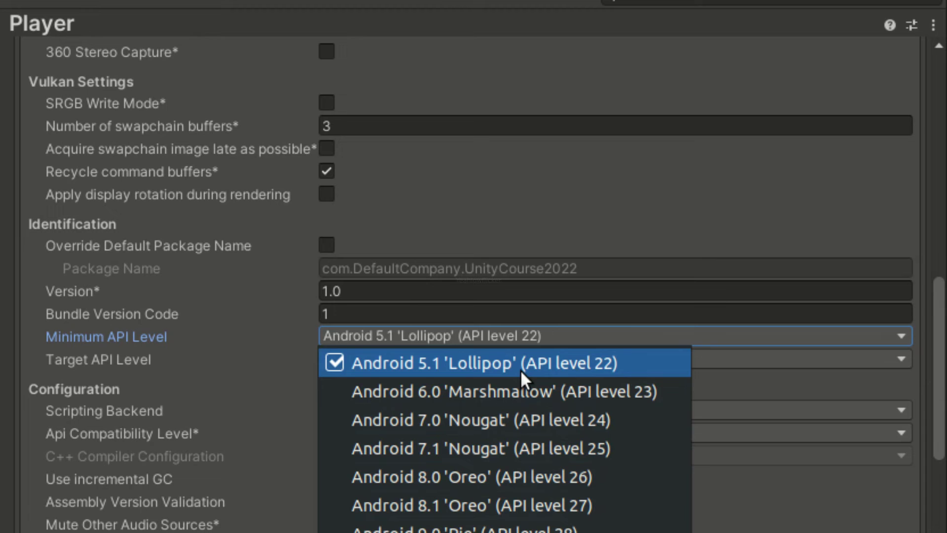
click(373, 330)
click(431, 336)
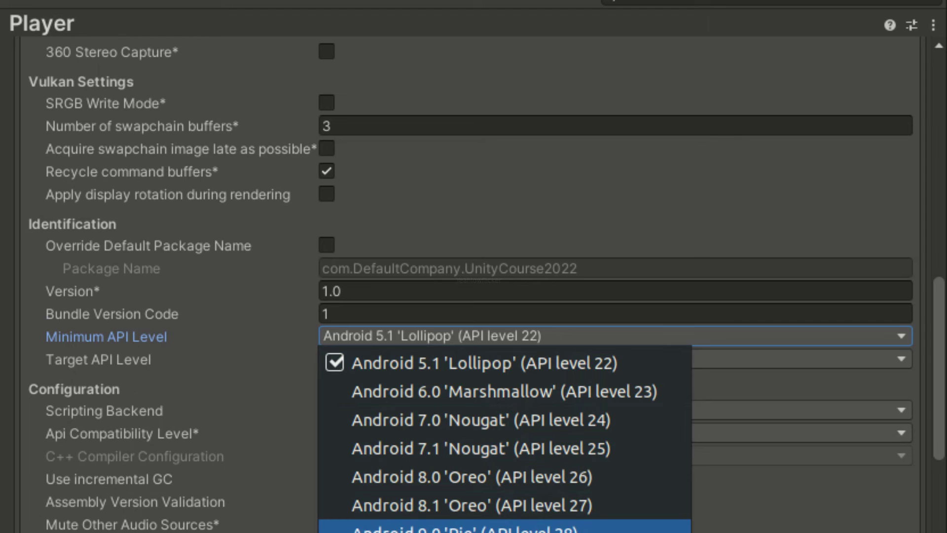
click(149, 365)
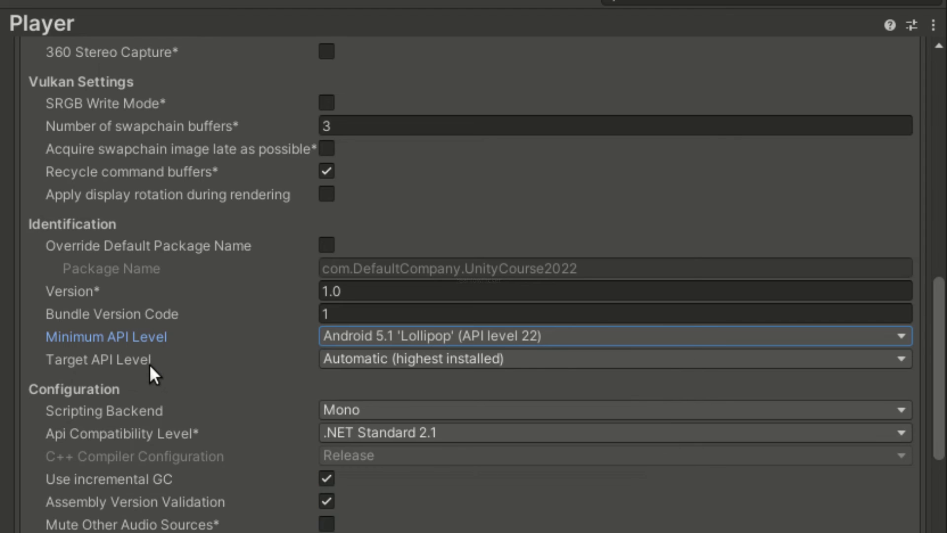
click(148, 410)
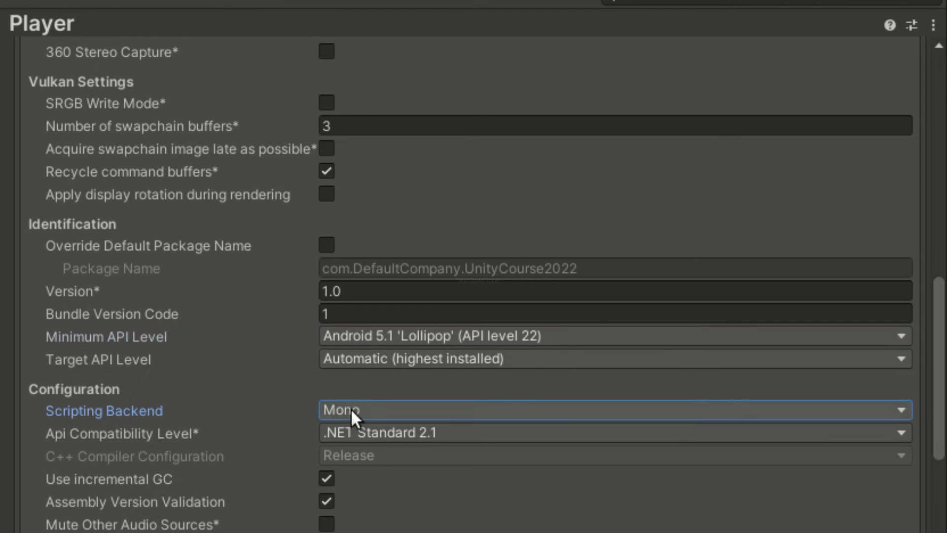
click(380, 410)
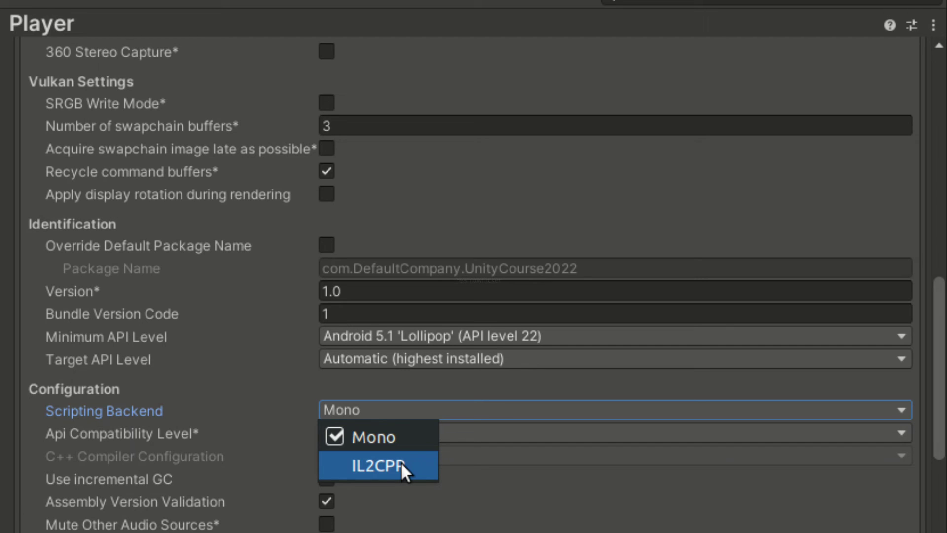
click(138, 430)
click(138, 430)
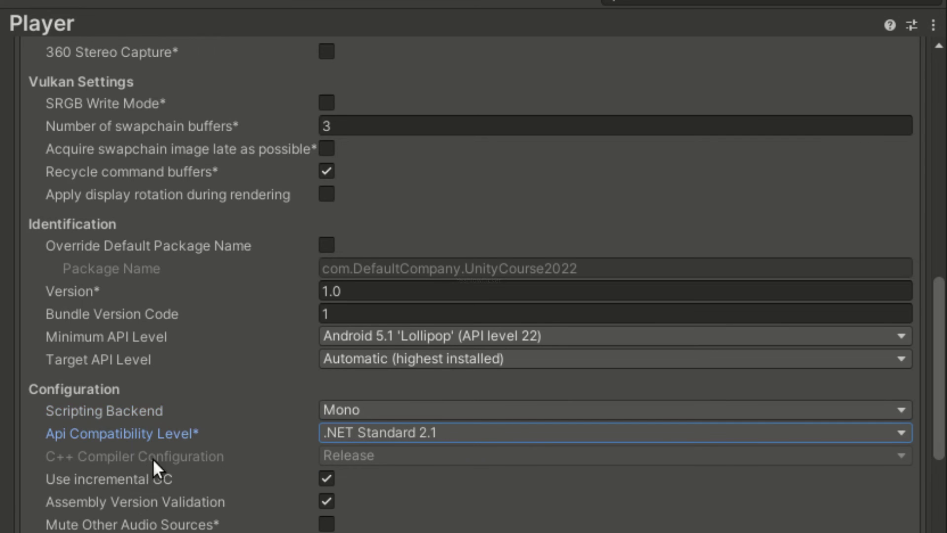
scroll(155, 437, down, 5)
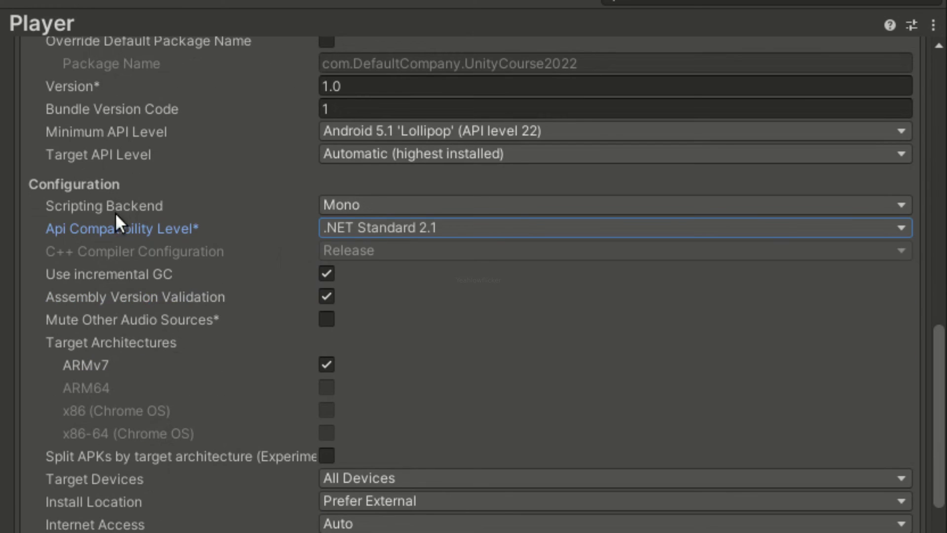
click(453, 219)
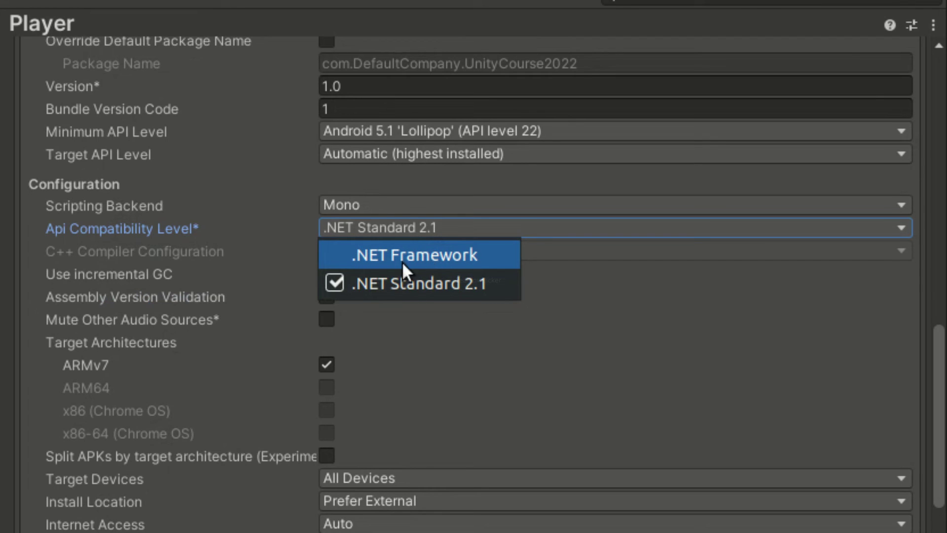
click(226, 237)
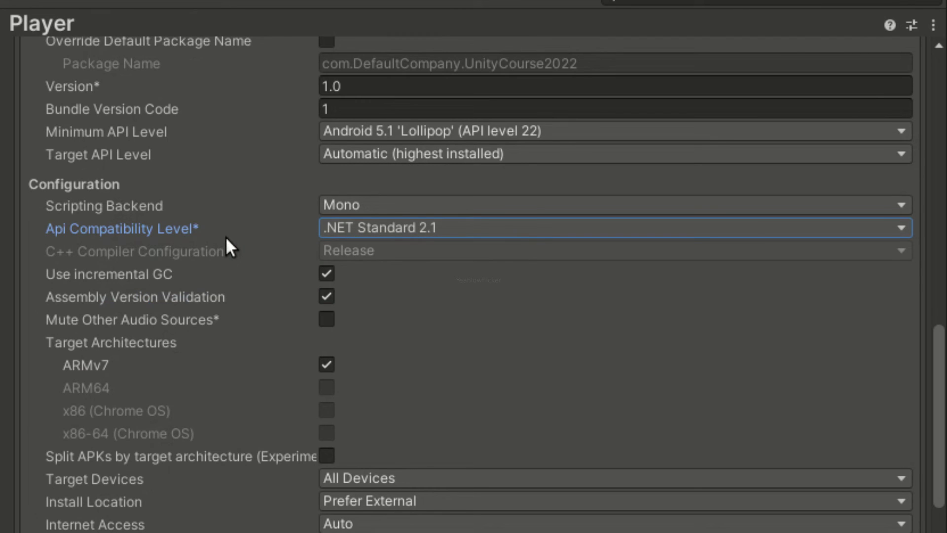
click(123, 274)
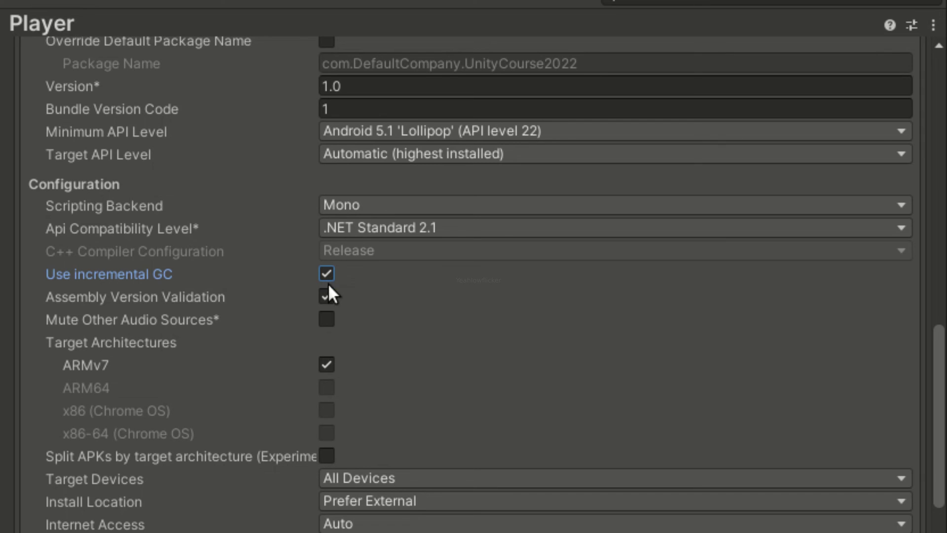
scroll(324, 468, down, 3)
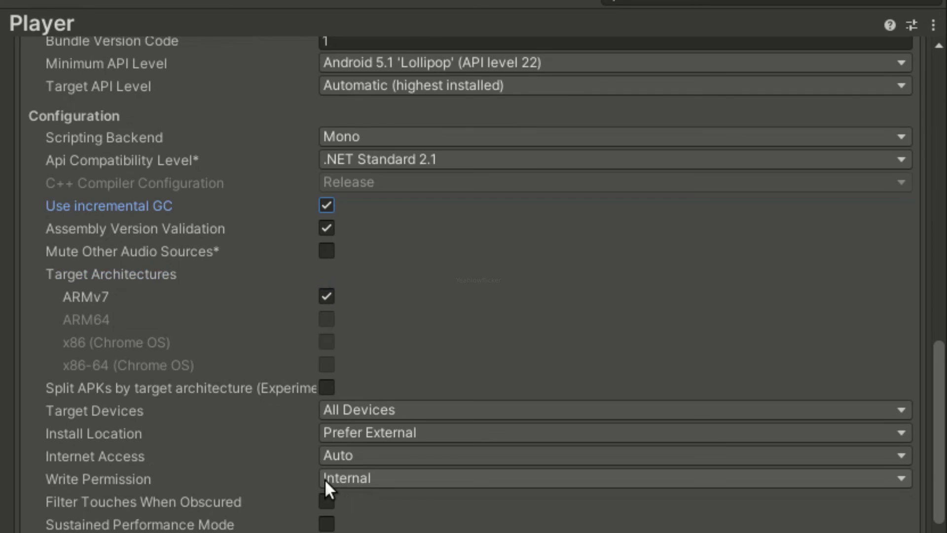
click(410, 456)
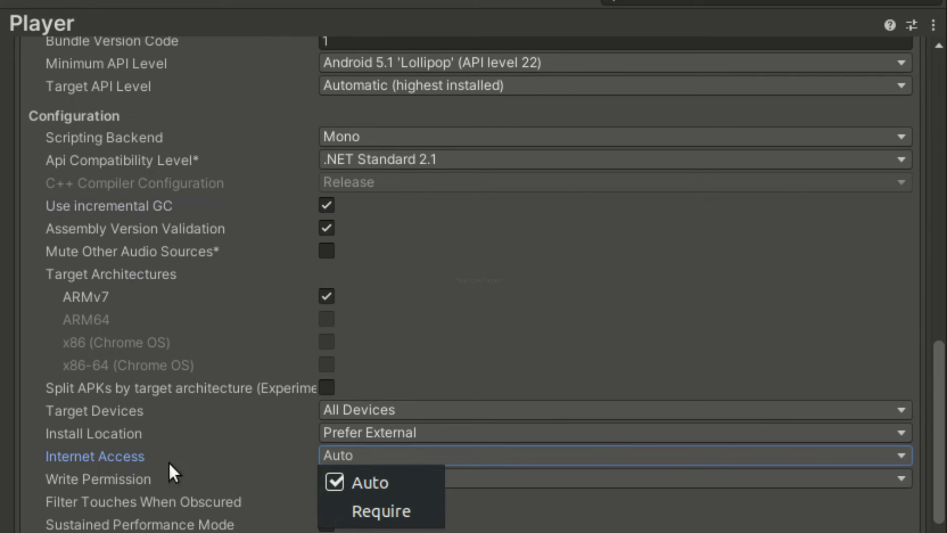
click(202, 463)
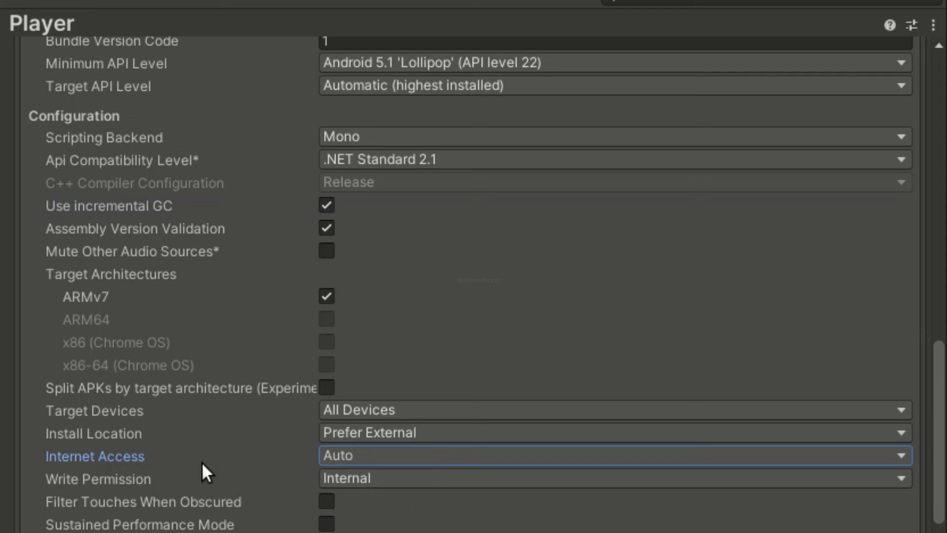
scroll(179, 461, down, 3)
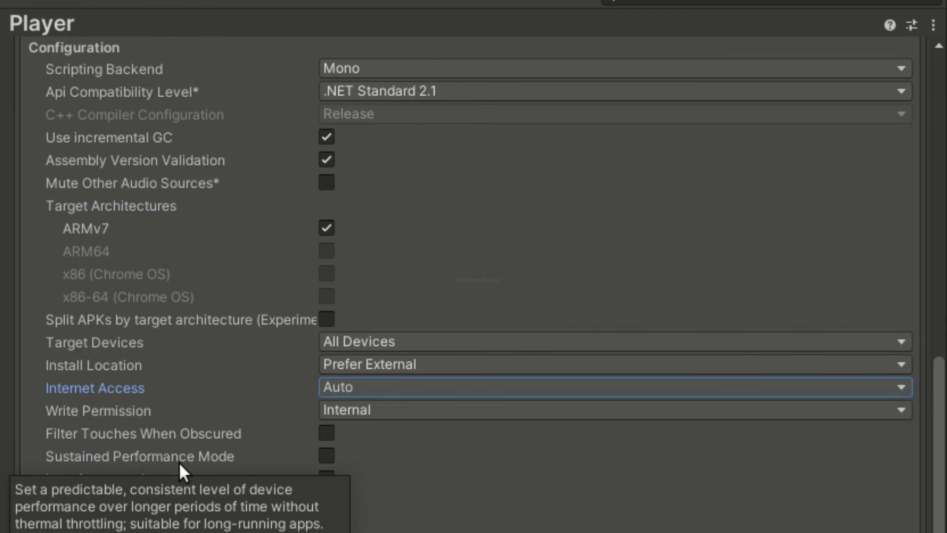
click(380, 414)
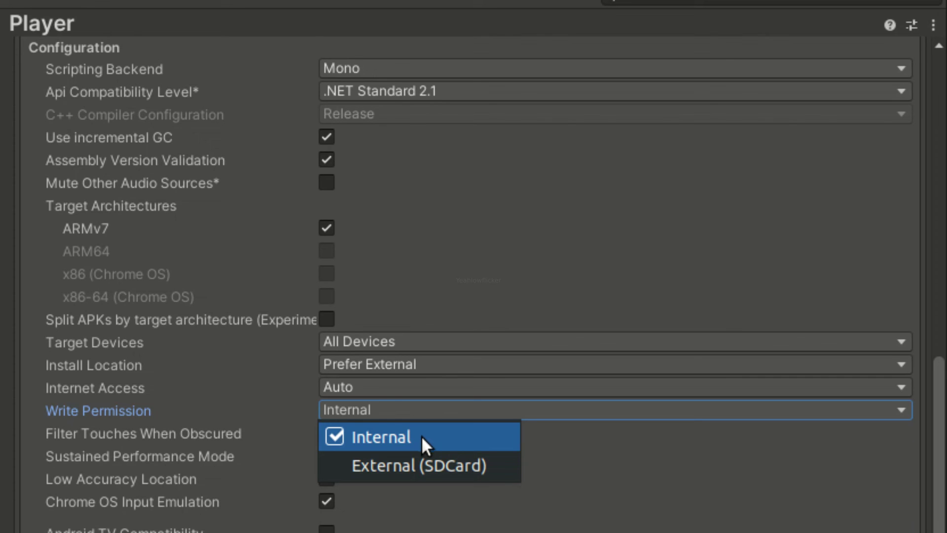
click(217, 434)
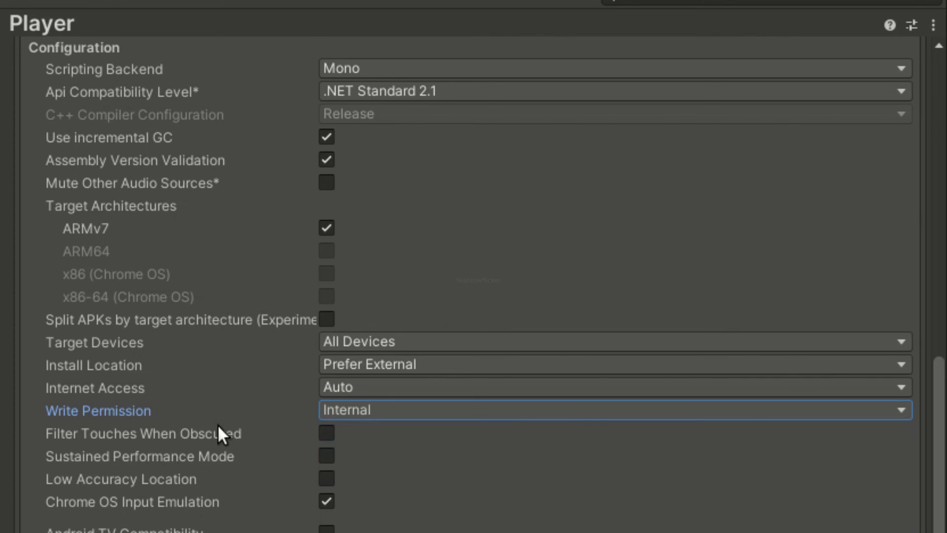
scroll(219, 425, down, 20)
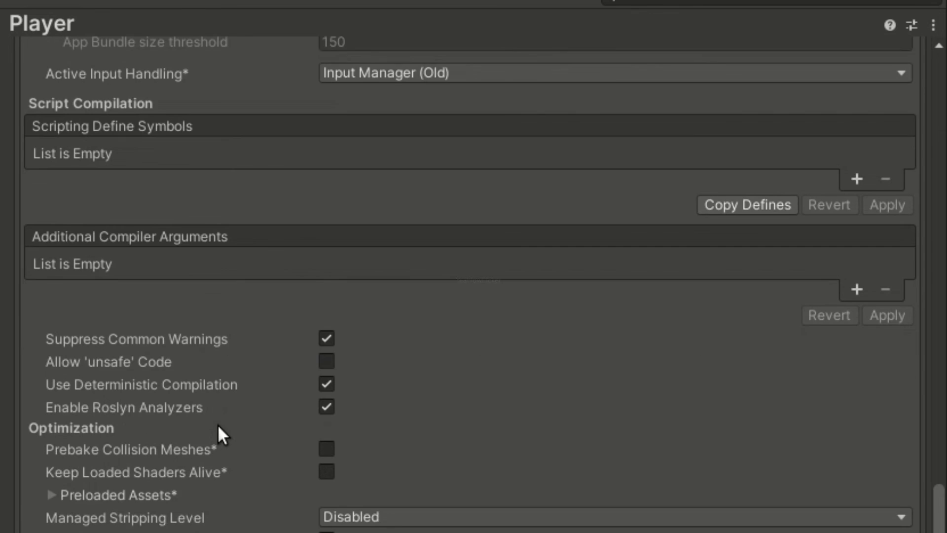
scroll(217, 424, down, 3)
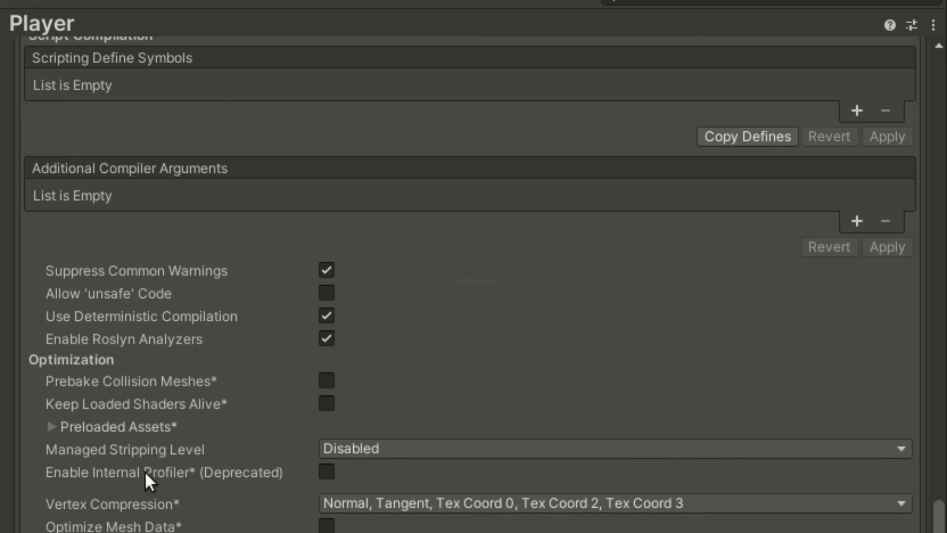
click(125, 379)
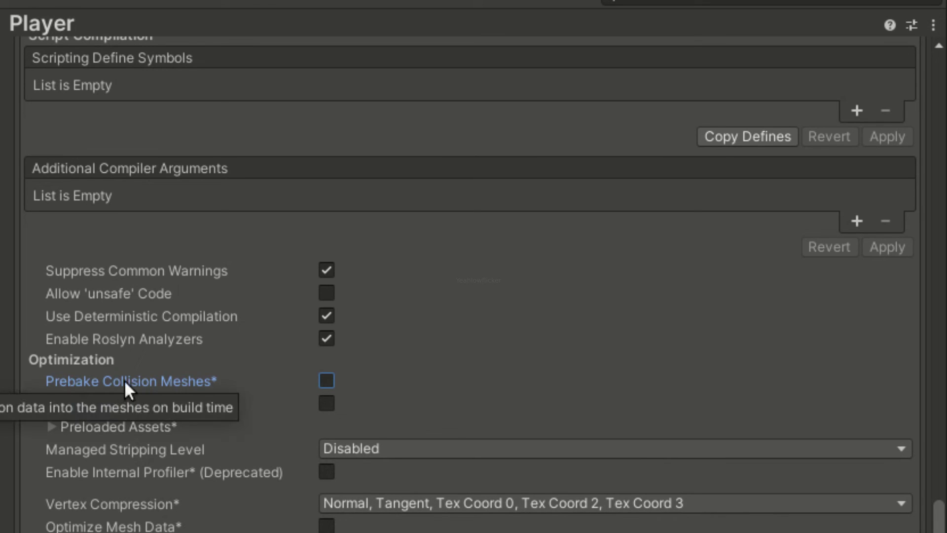
click(134, 405)
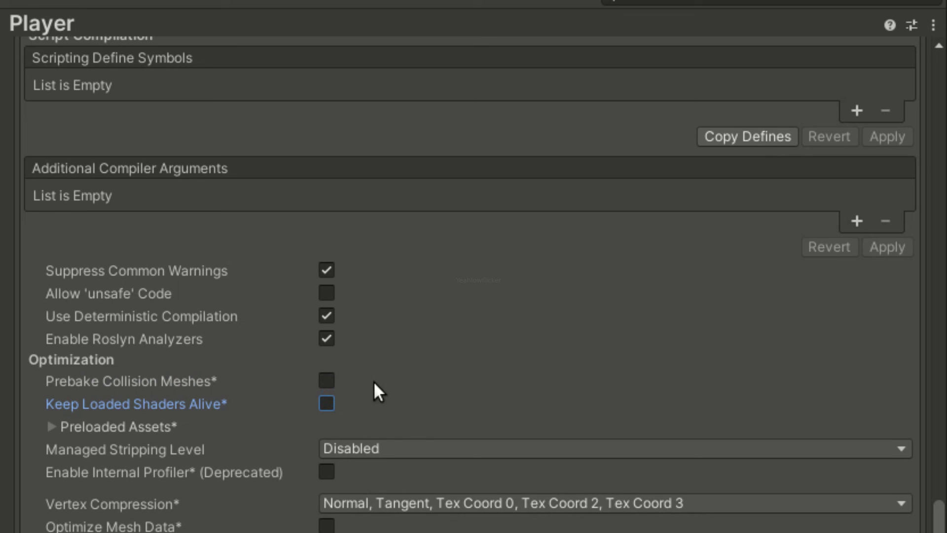
Step: Click through the company name, product name, version and default icon fields in Player settings
scroll(143, 494, down, 3)
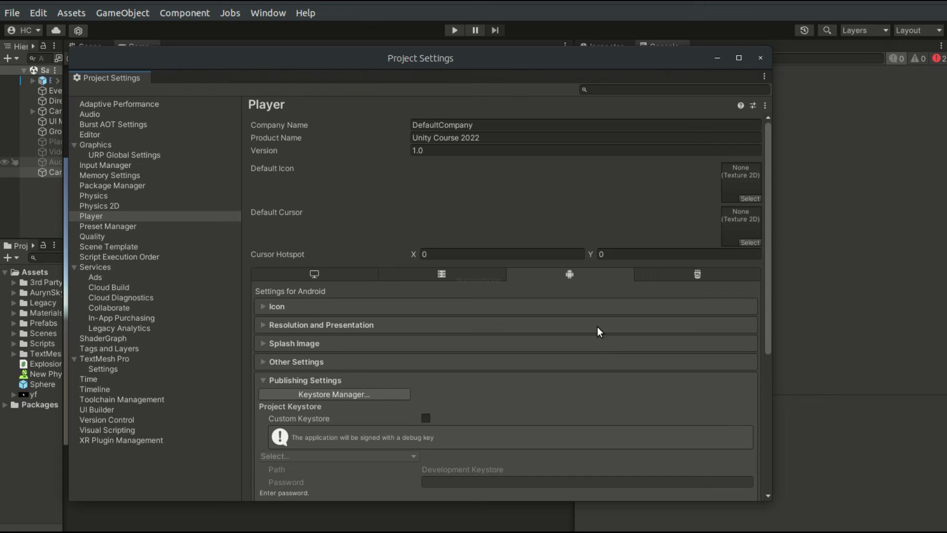
click(286, 128)
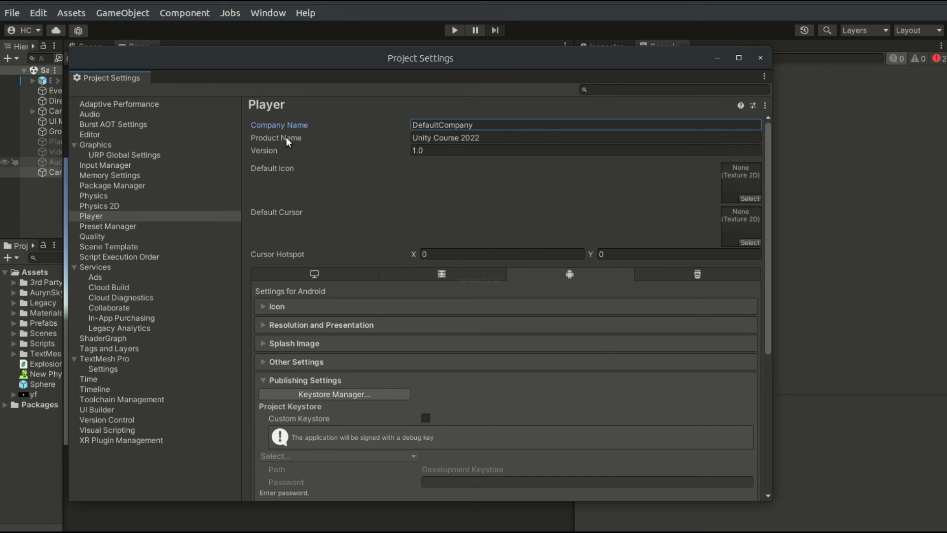
click(286, 137)
click(275, 149)
click(276, 170)
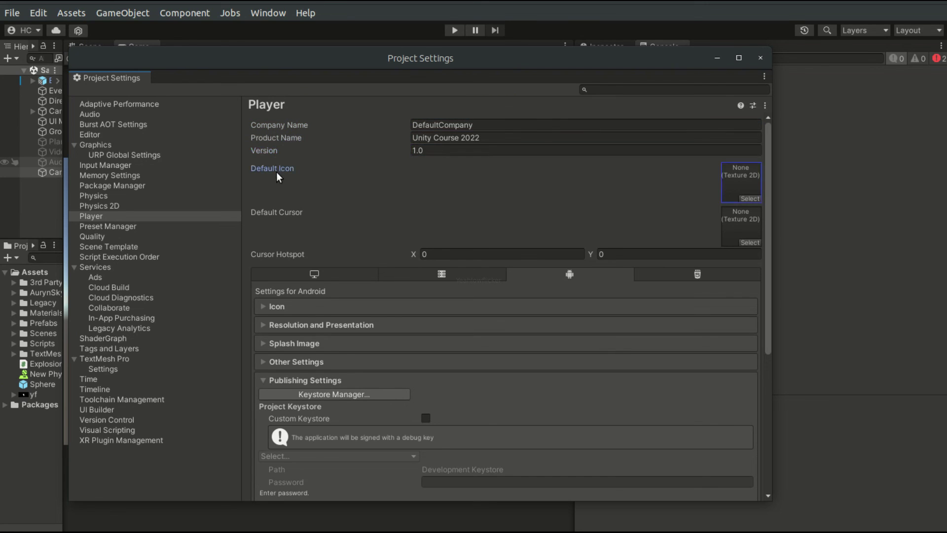